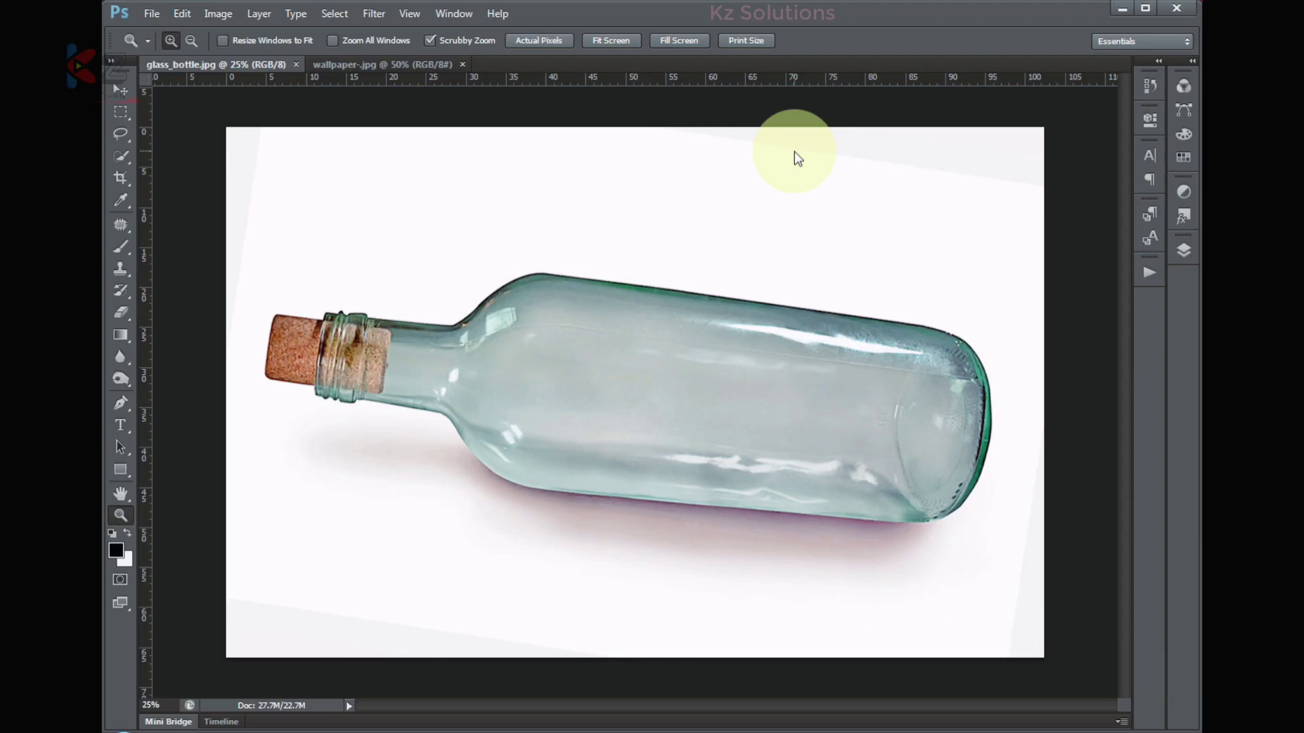
# With the Move tool active, bring up the wallpaper.jpg tropical island photo.
pyautogui.click(120, 89)
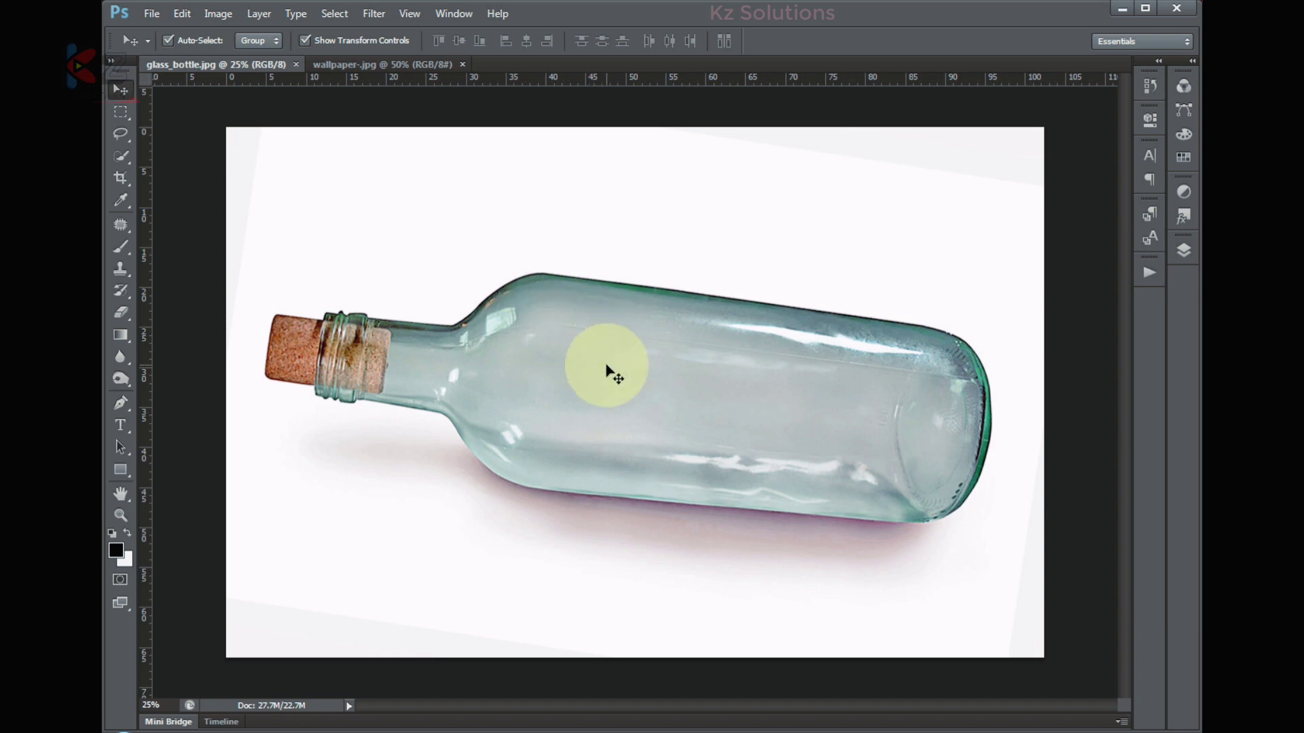
pyautogui.click(353, 65)
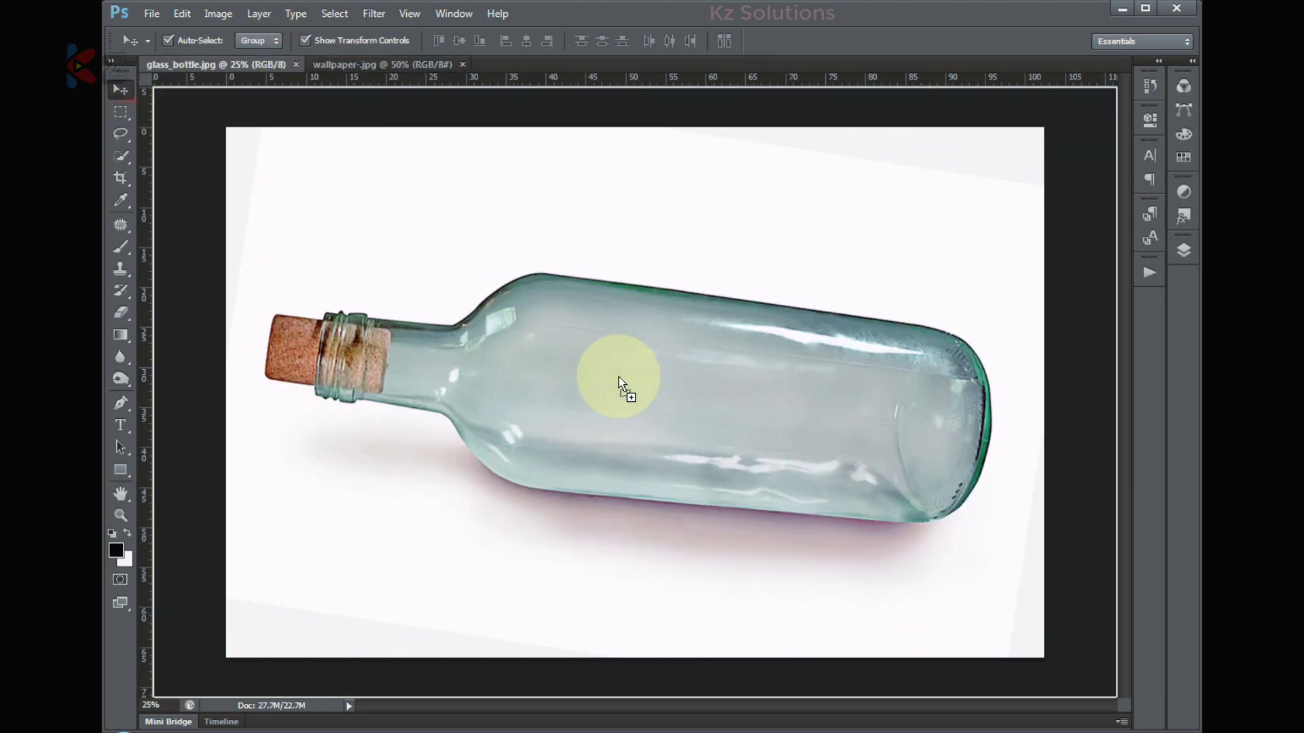
# Drop the island photo onto glass_bottle as a new layer and scale it up.
pyautogui.moveTo(231, 37)
pyautogui.mouseDown()
pyautogui.moveTo(641, 377)
pyautogui.moveTo(633, 421)
pyautogui.mouseUp()
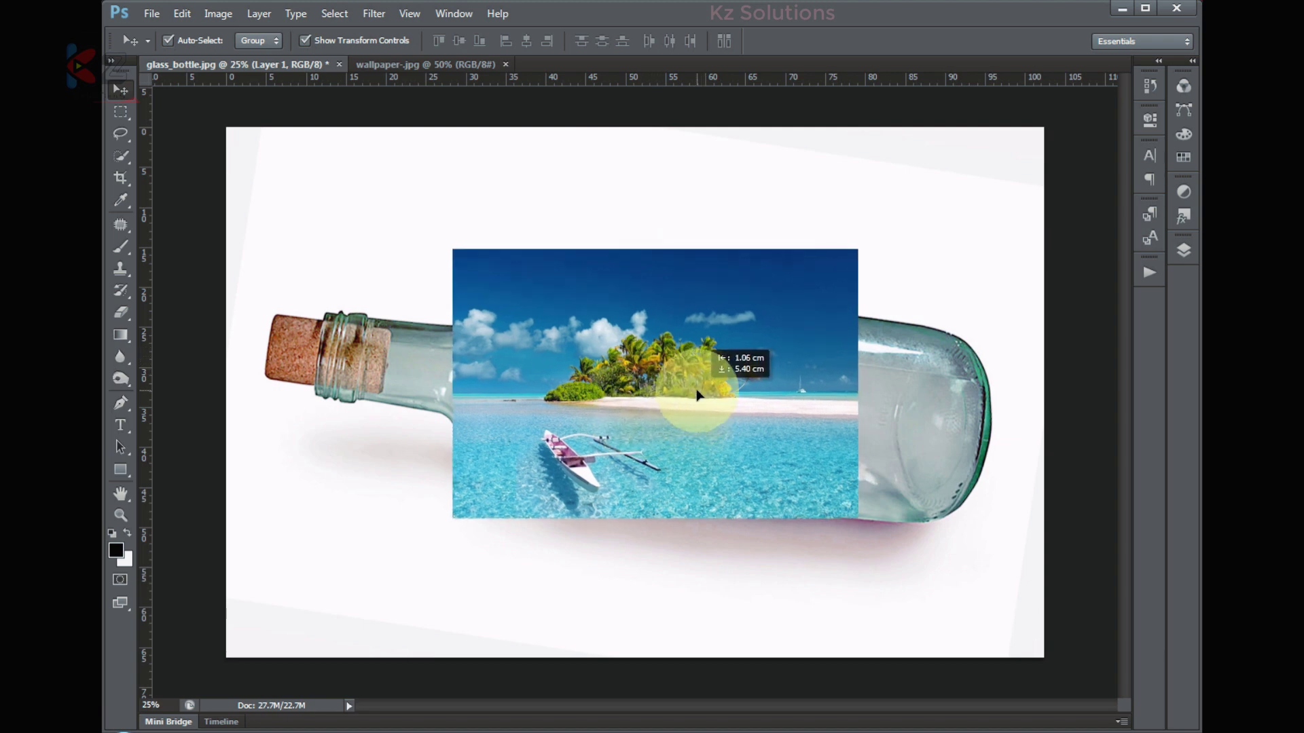
pyautogui.click(859, 519)
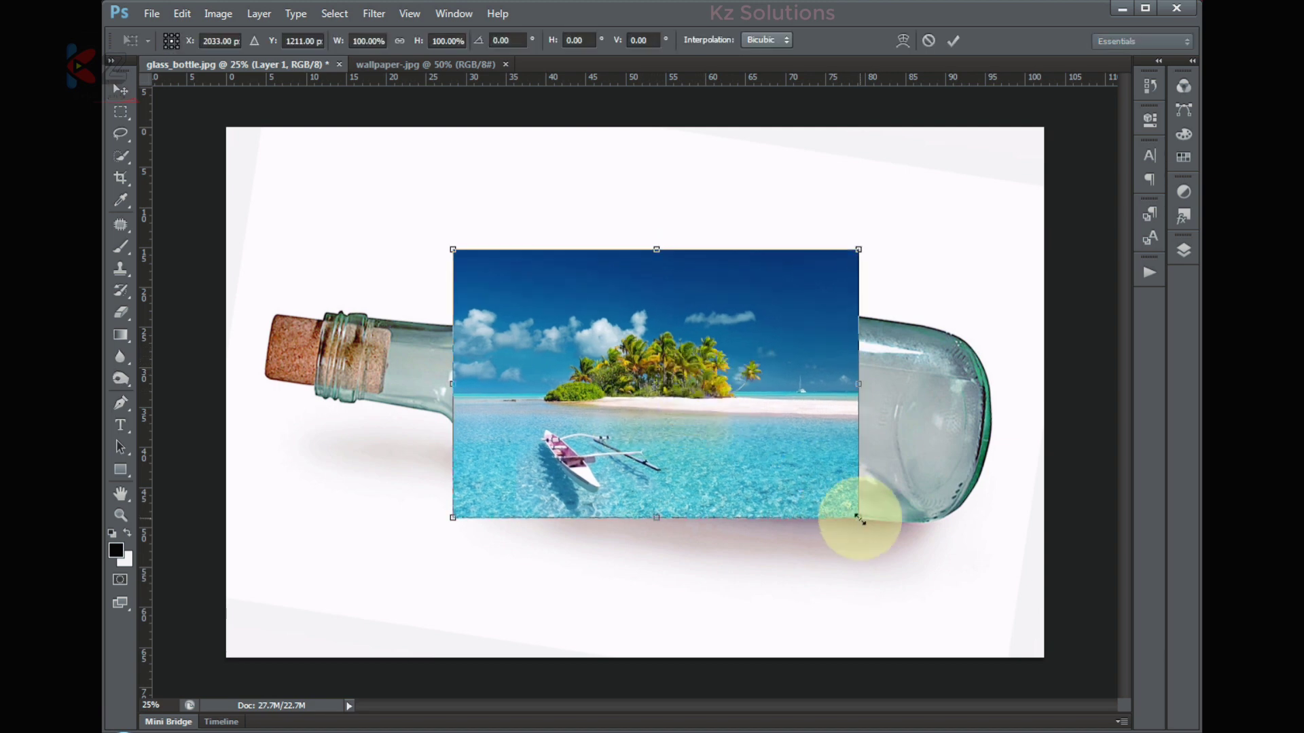
pyautogui.moveTo(859, 519); pyautogui.dragTo(991, 638)
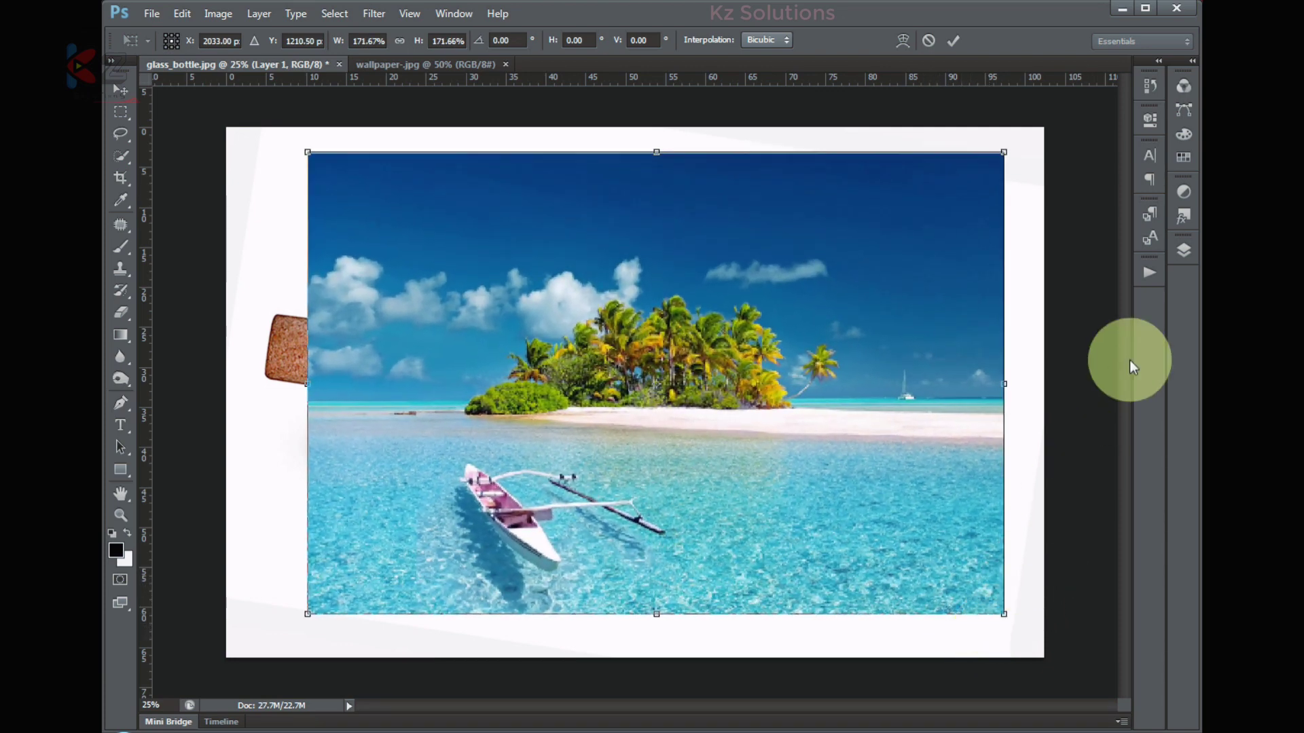
# Set Layer 1's opacity to 70% so the bottle shows through.
pyautogui.click(1182, 256)
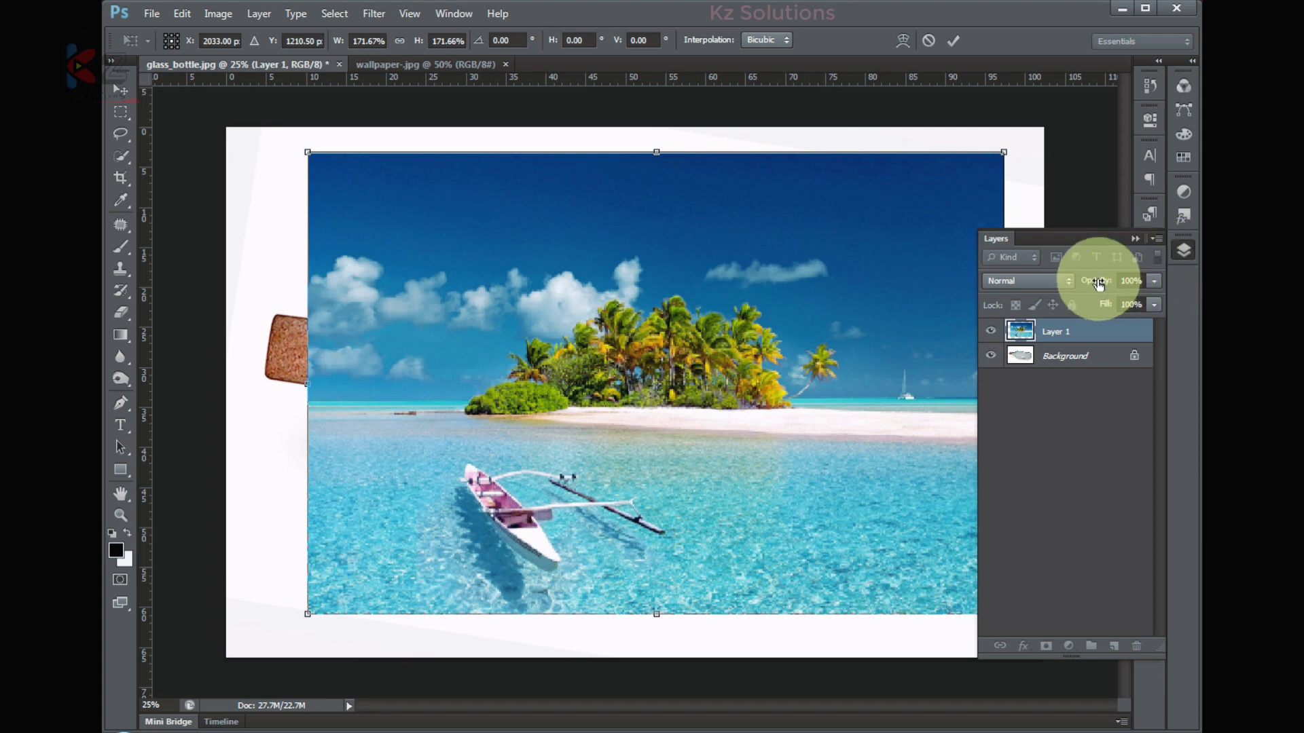
pyautogui.moveTo(1098, 284); pyautogui.dragTo(1073, 284)
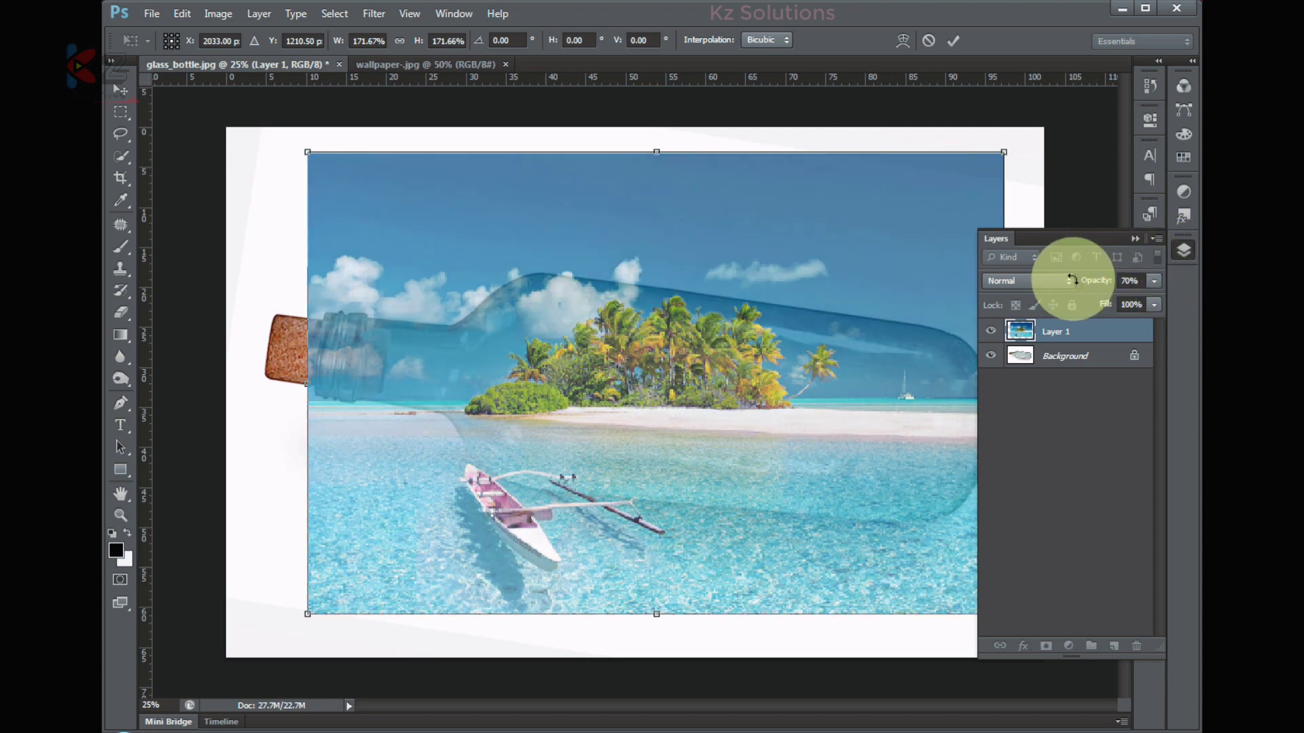
pyautogui.click(1178, 250)
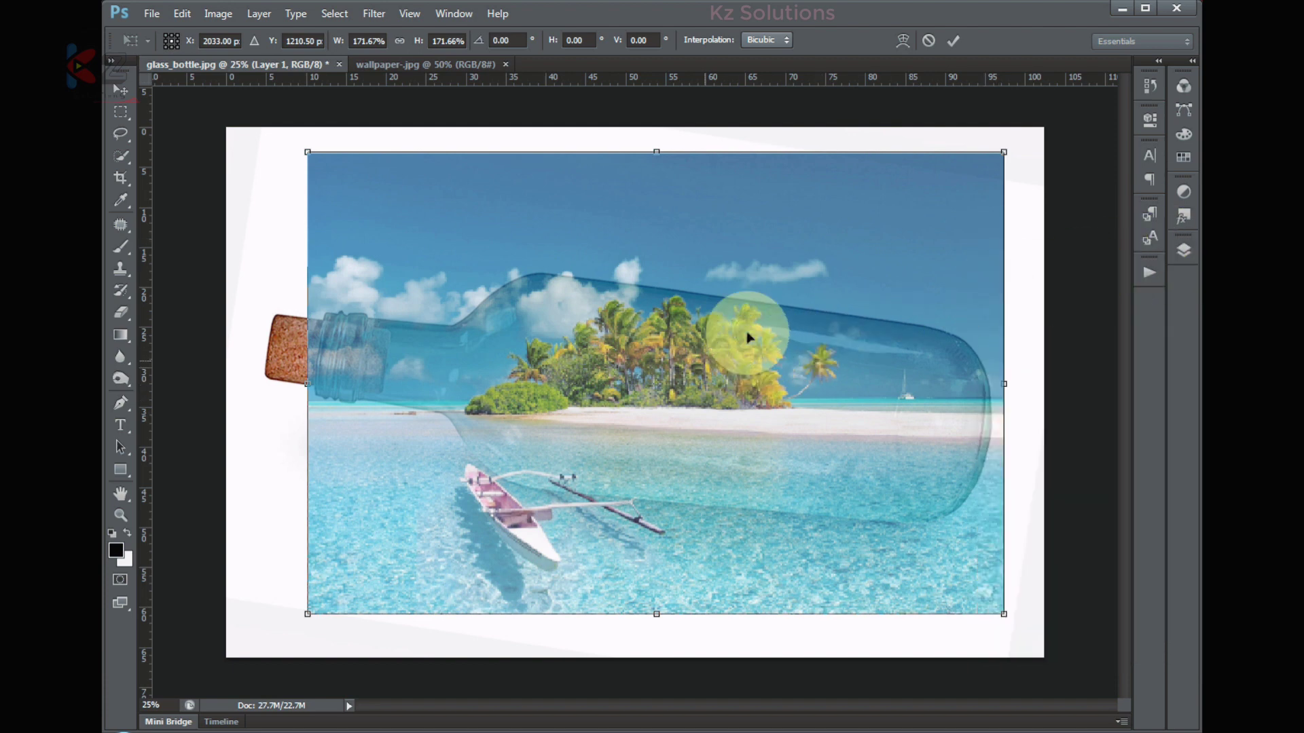
# Shorten, raise and narrow the island photo to fit over the bottle body.
pyautogui.moveTo(662, 151); pyautogui.dragTo(659, 240)
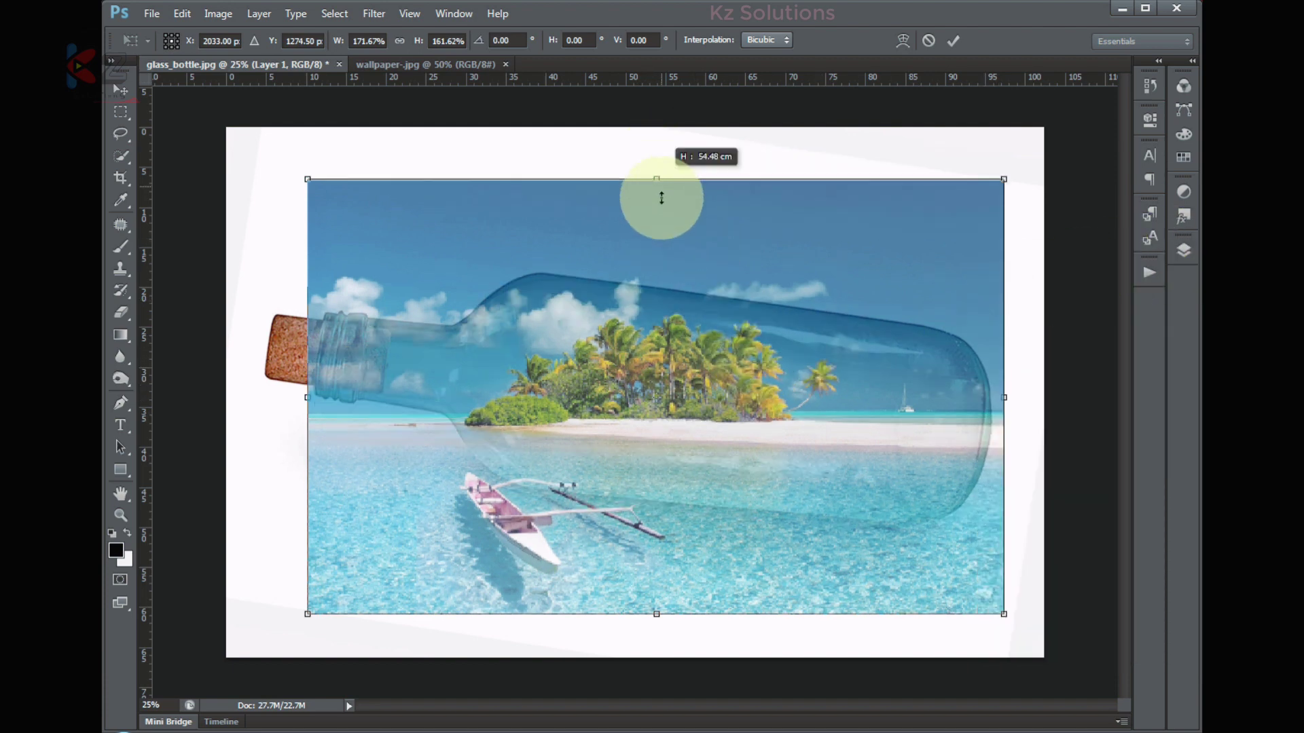
pyautogui.moveTo(657, 475); pyautogui.dragTo(671, 396)
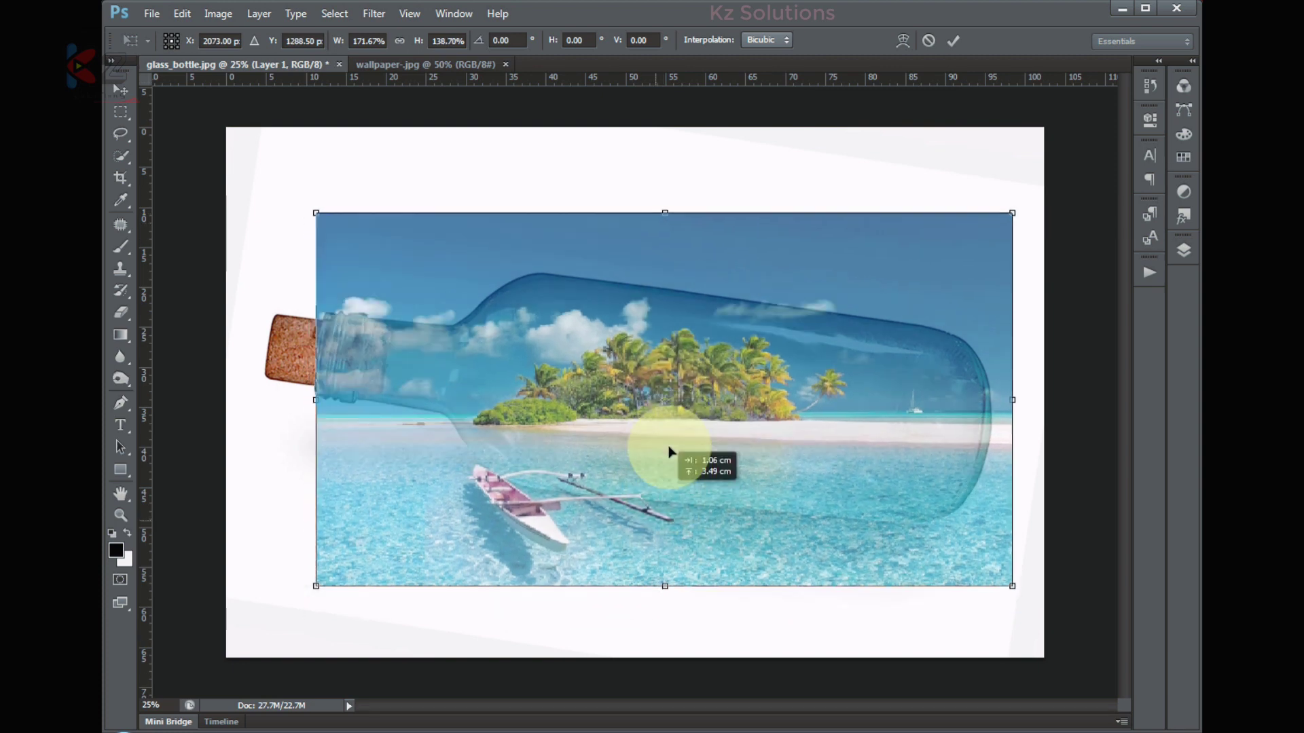
pyautogui.moveTo(668, 536); pyautogui.dragTo(666, 508)
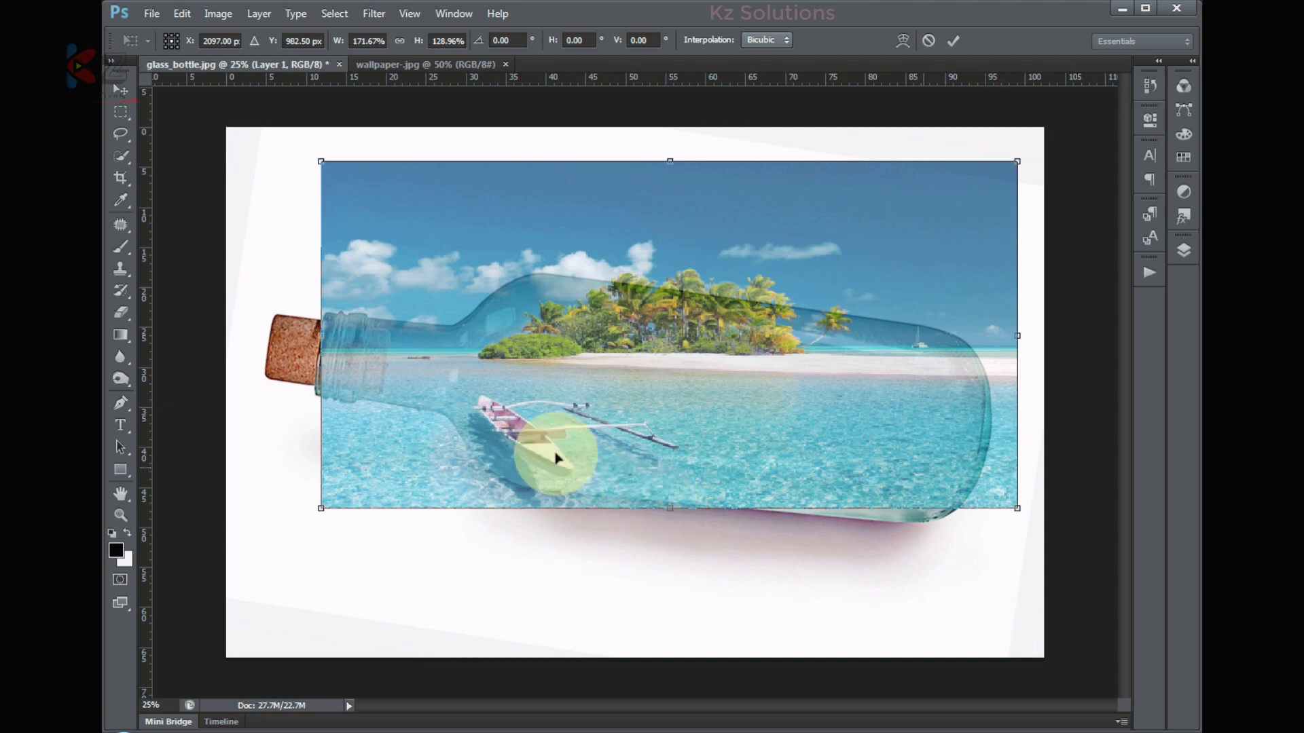
pyautogui.moveTo(320, 335); pyautogui.dragTo(381, 358)
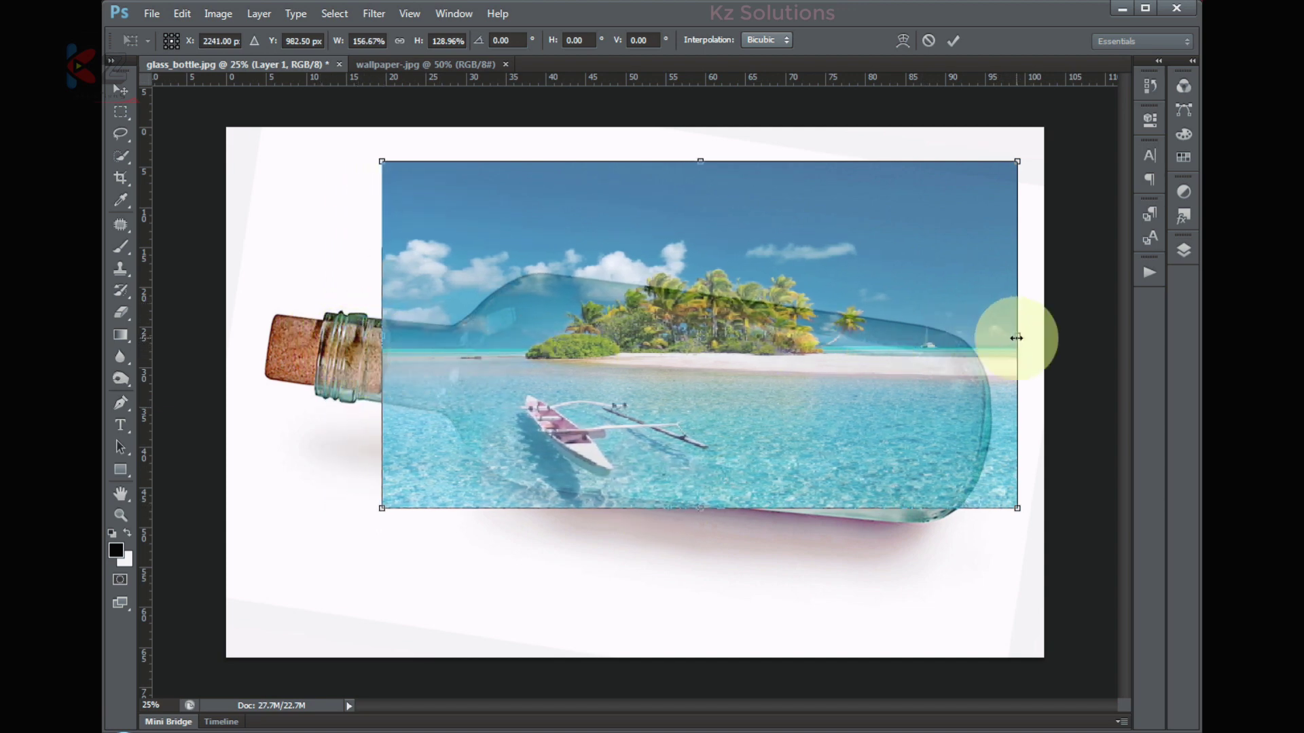
pyautogui.moveTo(1013, 338); pyautogui.dragTo(988, 342)
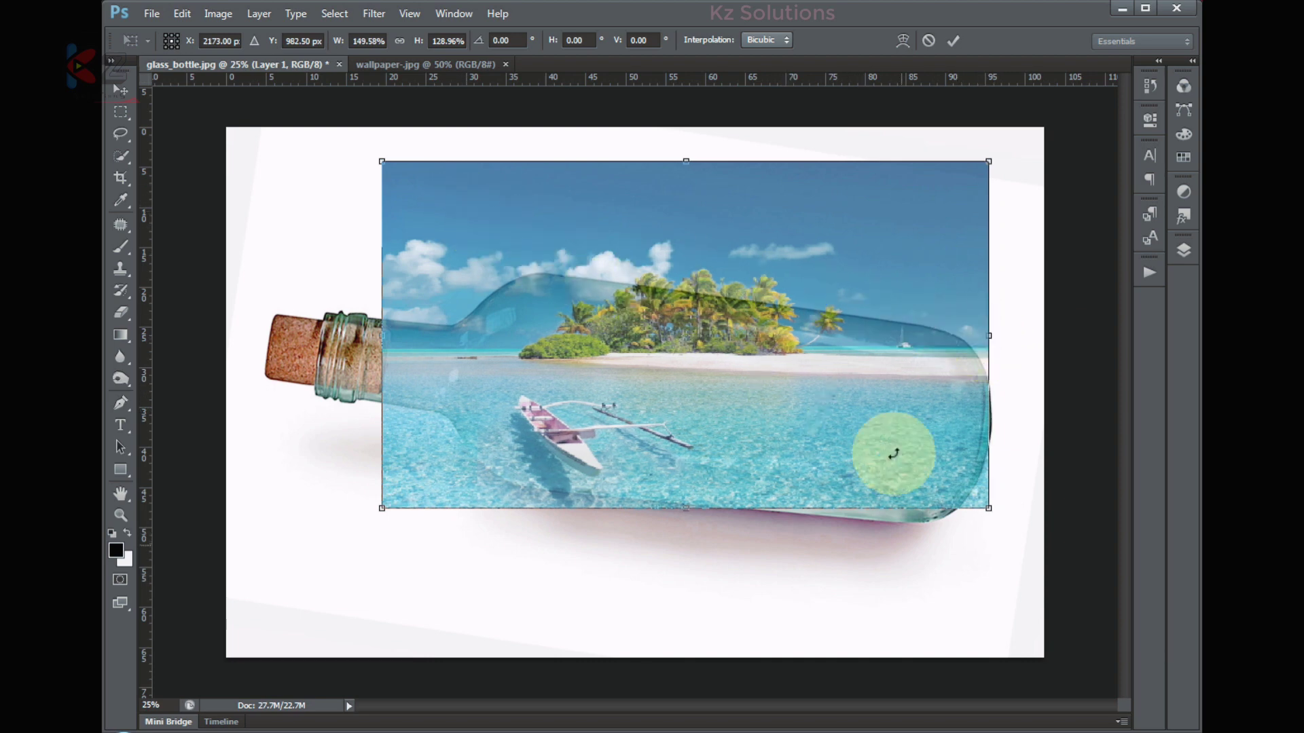
# Skew and adjust the photo's corners and edges to follow the bottle's tilt.
pyautogui.moveTo(990, 511); pyautogui.dragTo(994, 539)
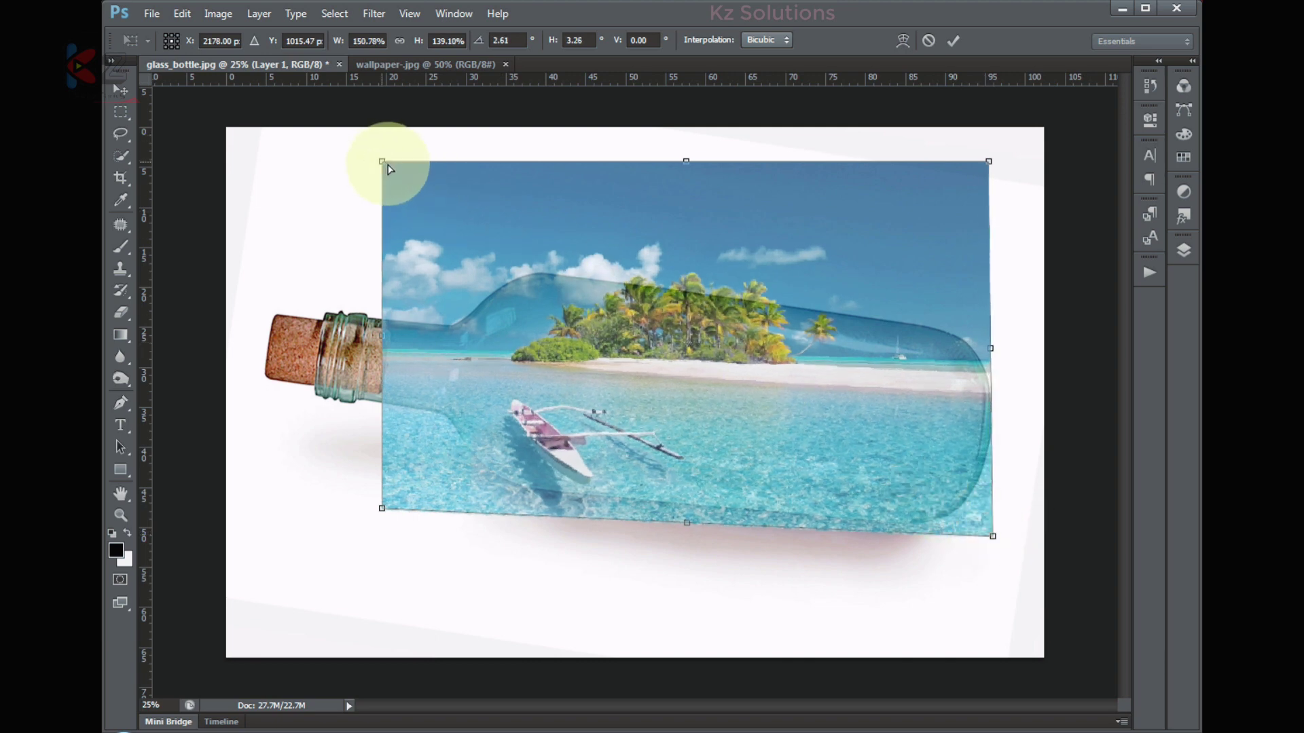
pyautogui.moveTo(389, 168); pyautogui.dragTo(425, 183)
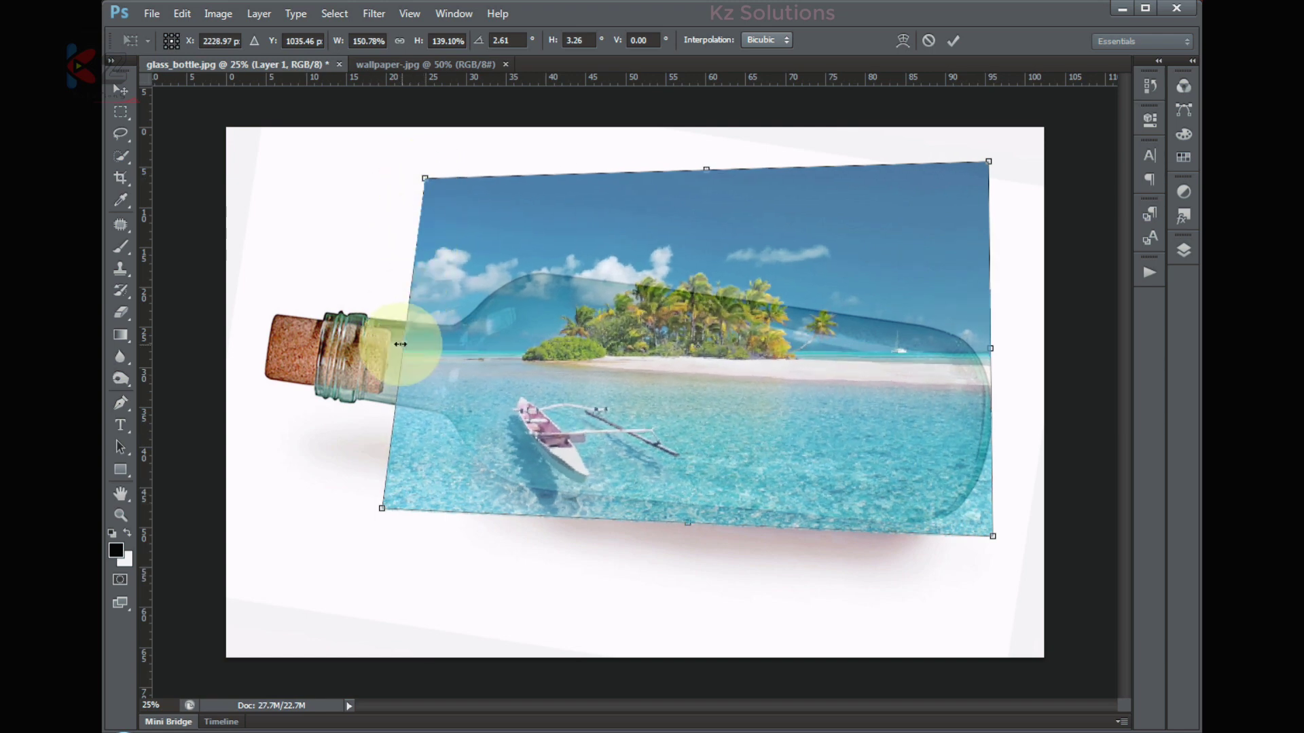
pyautogui.moveTo(401, 344); pyautogui.dragTo(386, 342)
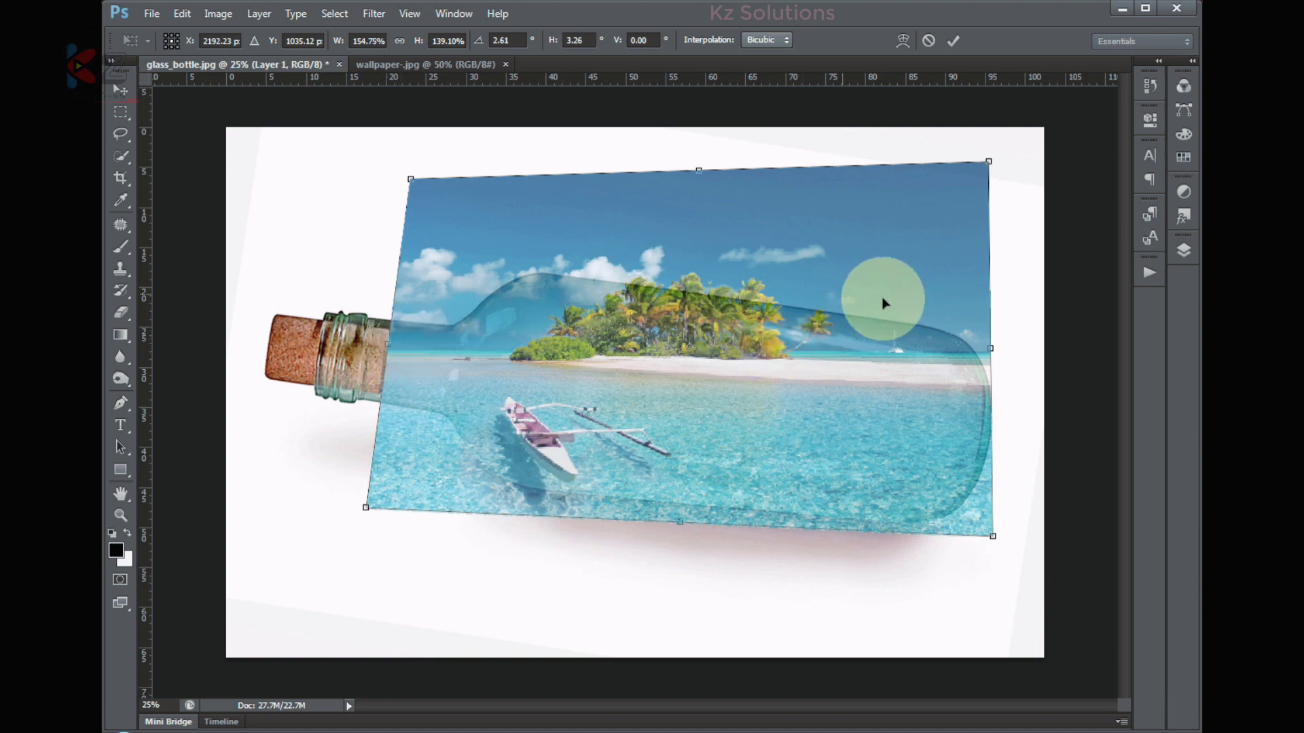
pyautogui.moveTo(698, 173); pyautogui.dragTo(696, 218)
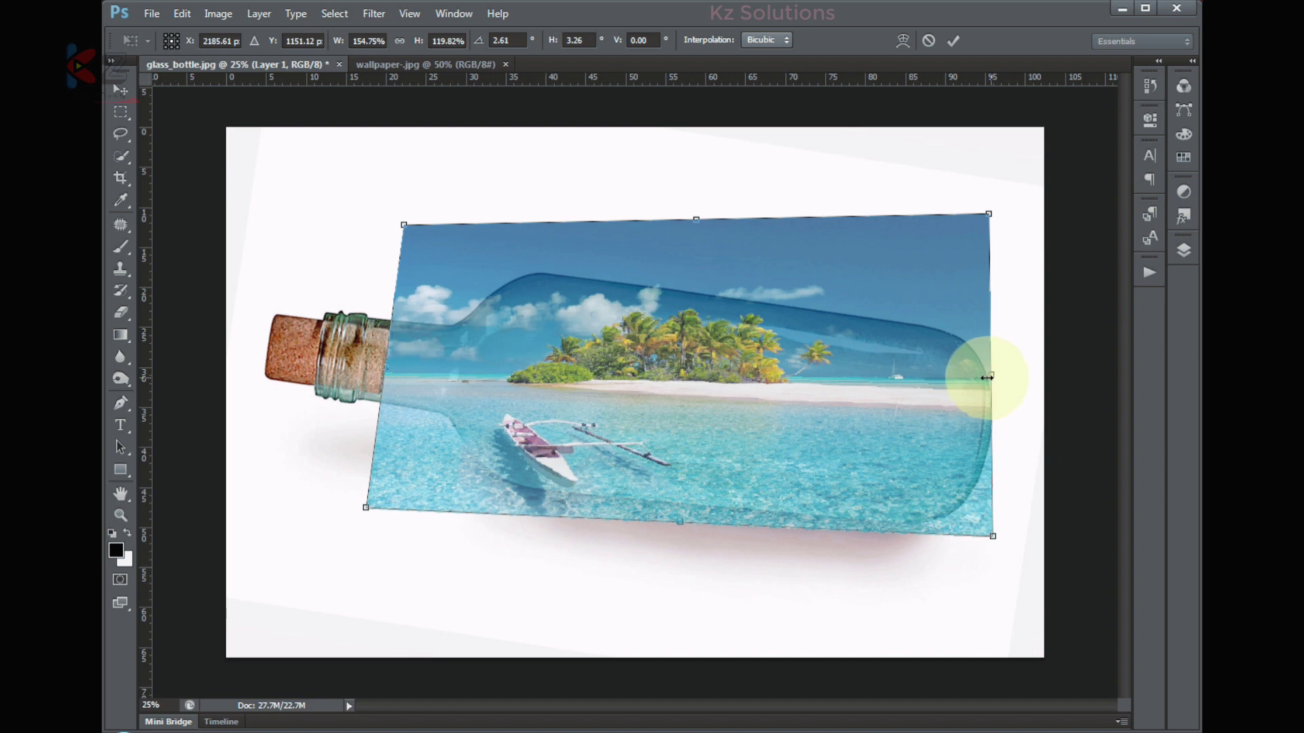
pyautogui.moveTo(987, 378); pyautogui.dragTo(991, 381)
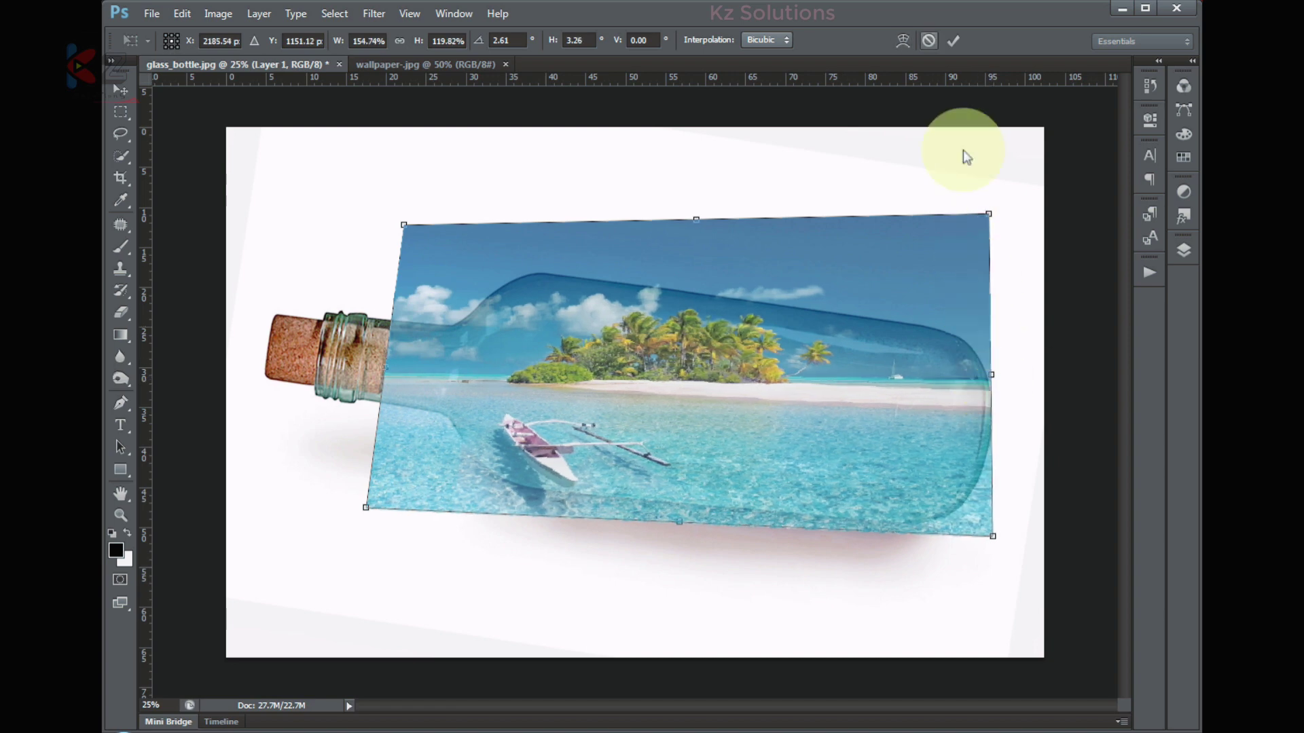
# Commit the transform and restore Layer 1 to 100% opacity.
pyautogui.click(952, 40)
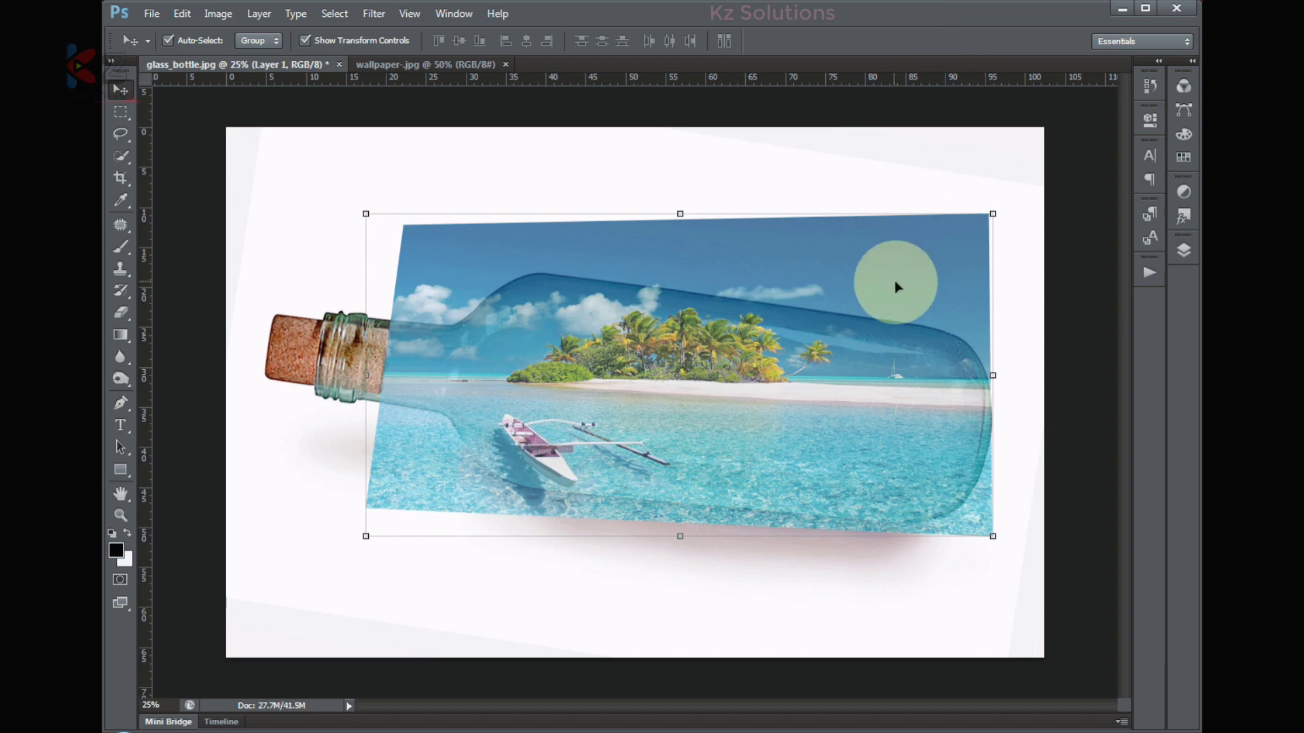
pyautogui.click(1183, 249)
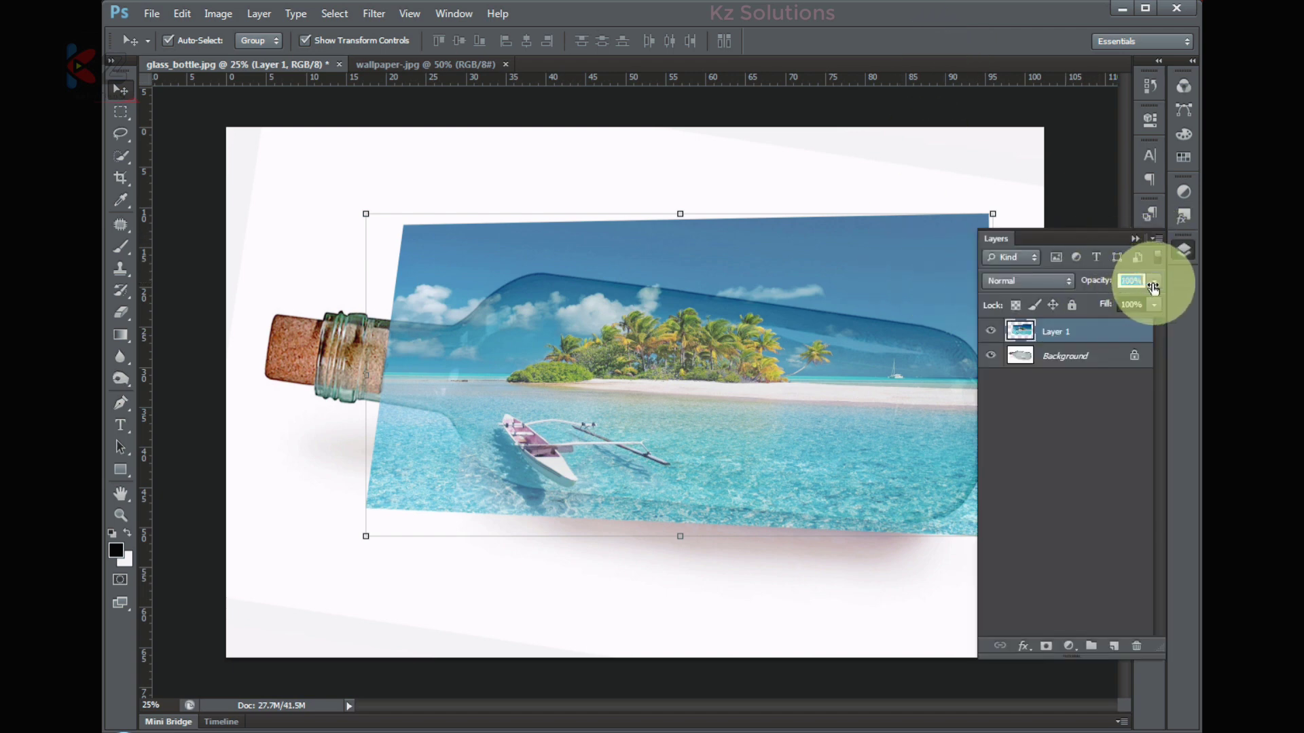
pyautogui.moveTo(1154, 281); pyautogui.dragTo(1161, 283)
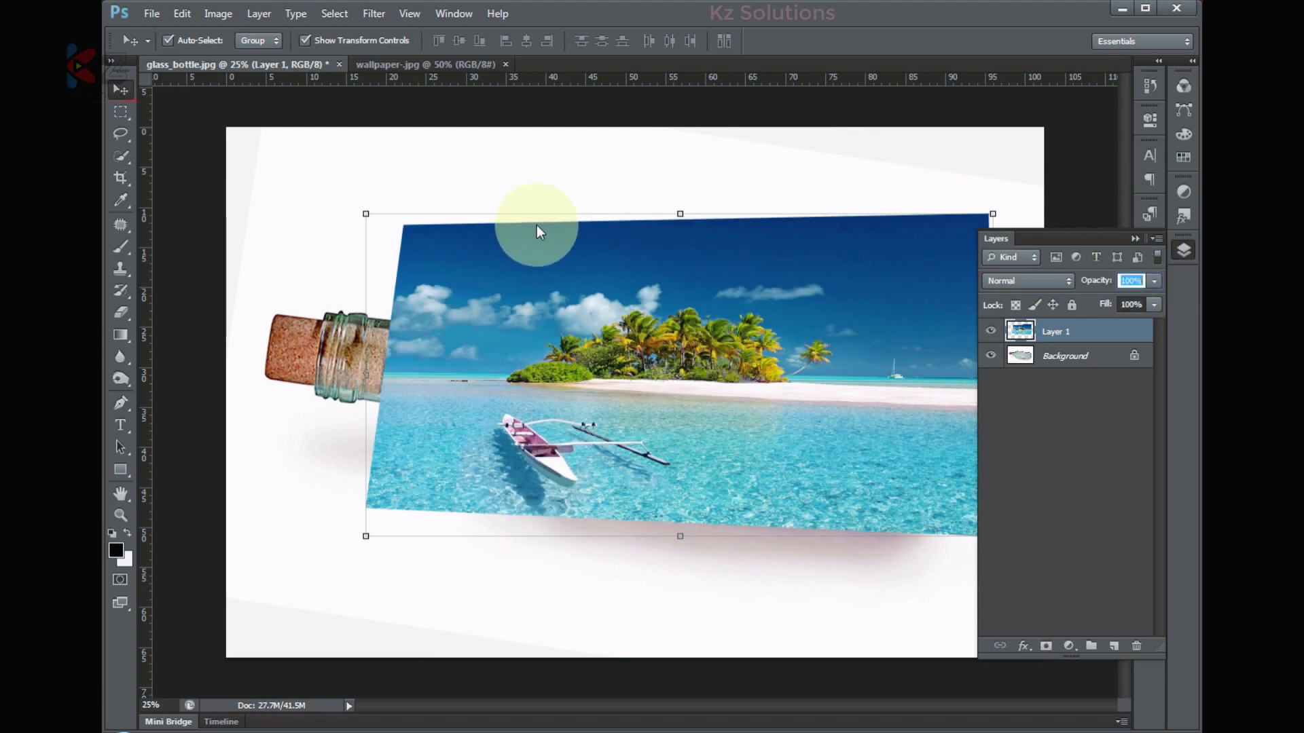
# Fit the image to the screen and add a hide-all black mask to Layer 1.
pyautogui.click(120, 515)
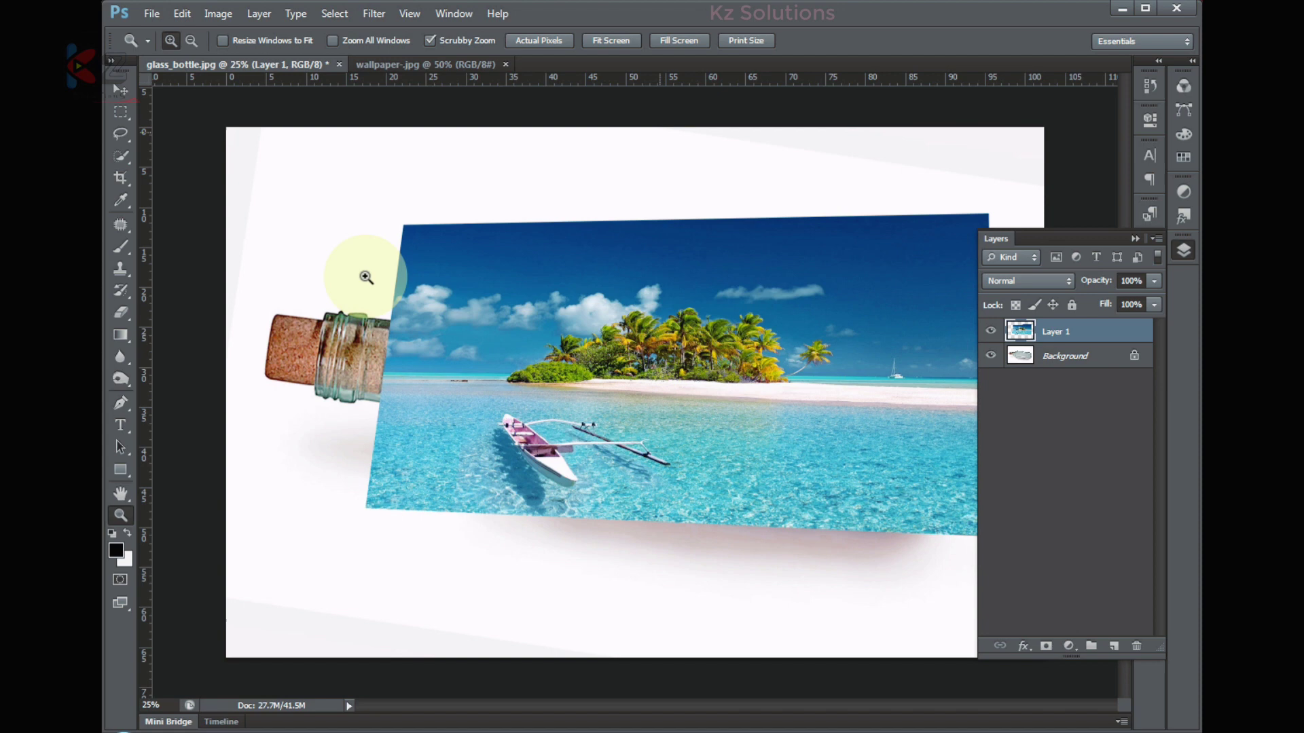
pyautogui.click(610, 40)
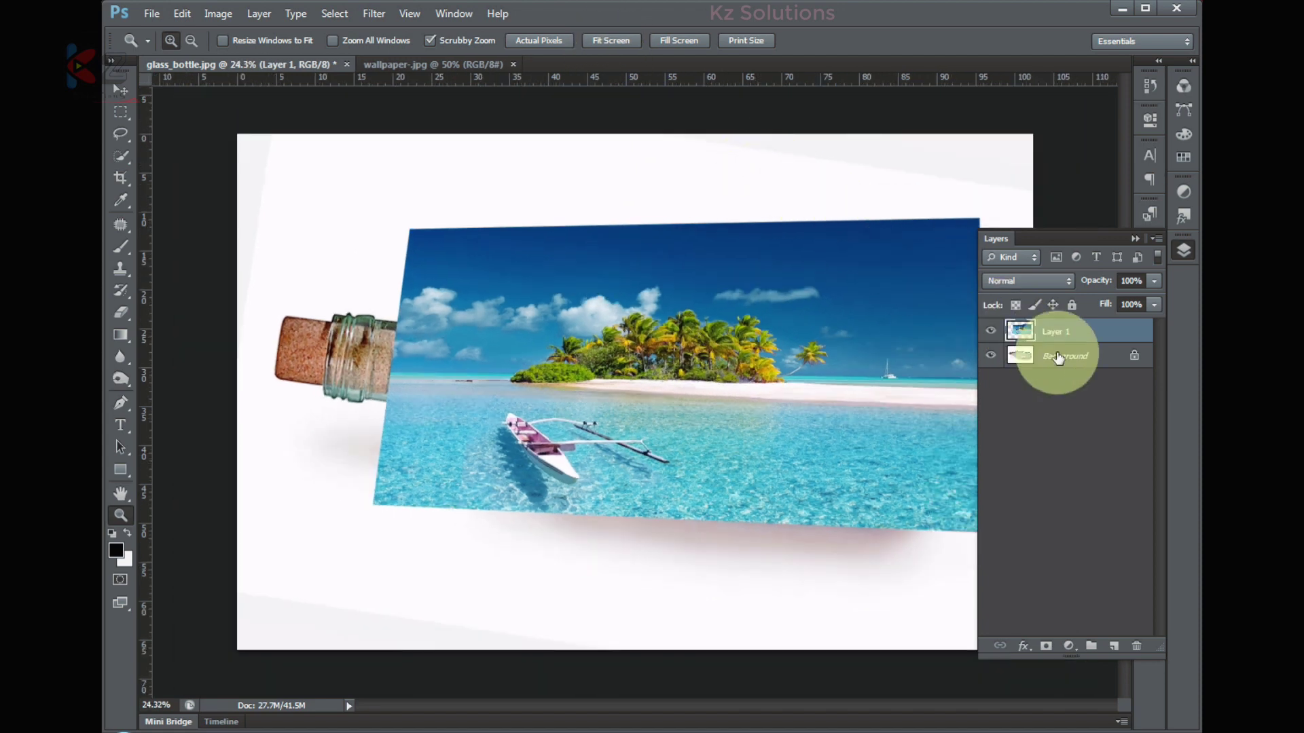
pyautogui.keyDown('alt'); pyautogui.click(1046, 647); pyautogui.keyUp('alt')
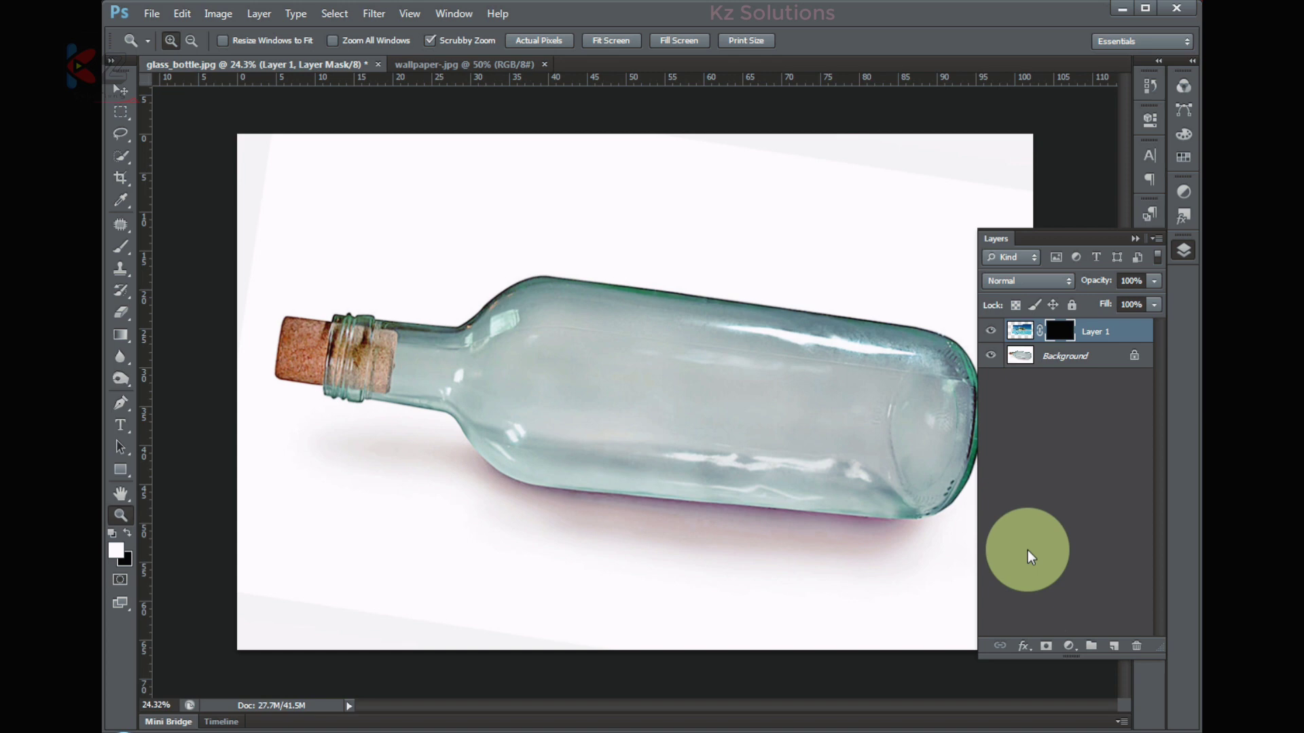
# Quick-select the white background on the Background layer and invert it to select the bottle.
pyautogui.click(1051, 356)
pyautogui.click(123, 158)
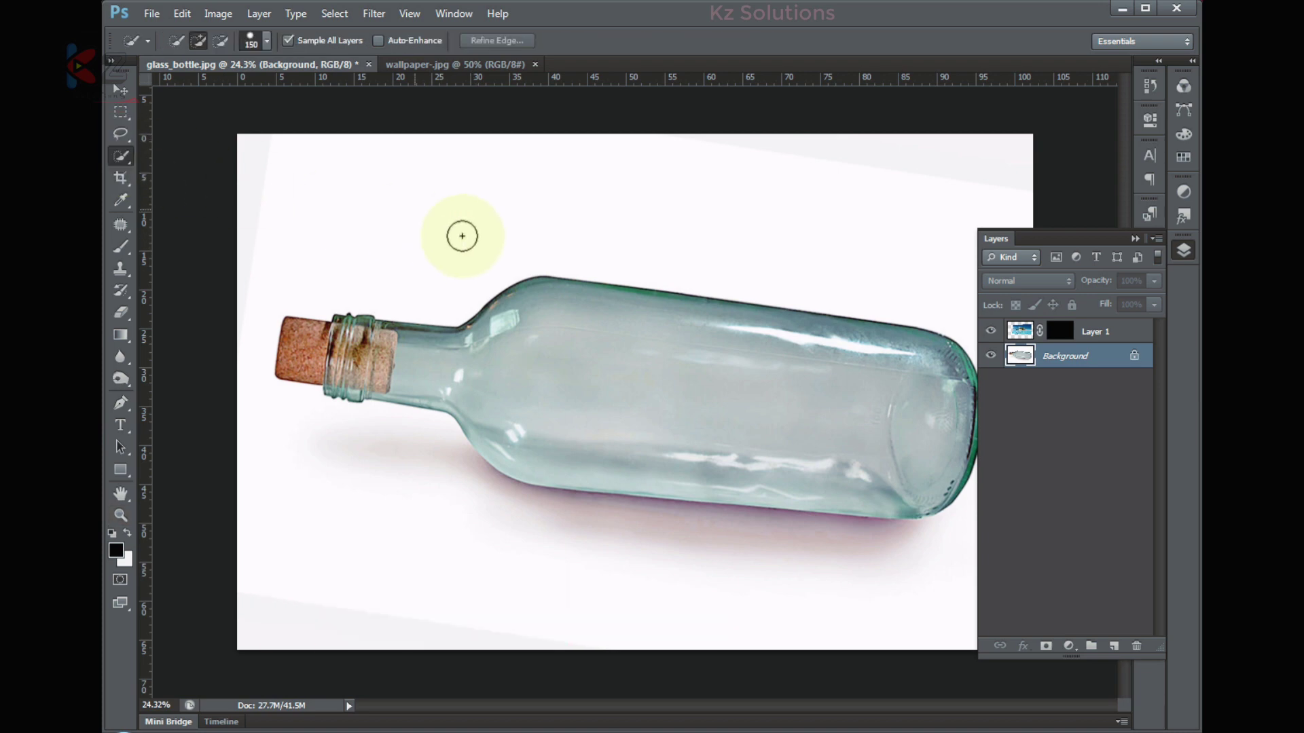
pyautogui.moveTo(360, 198)
pyautogui.mouseDown()
pyautogui.moveTo(306, 218)
pyautogui.moveTo(506, 183)
pyautogui.moveTo(690, 183)
pyautogui.moveTo(391, 399)
pyautogui.moveTo(361, 526)
pyautogui.mouseUp()
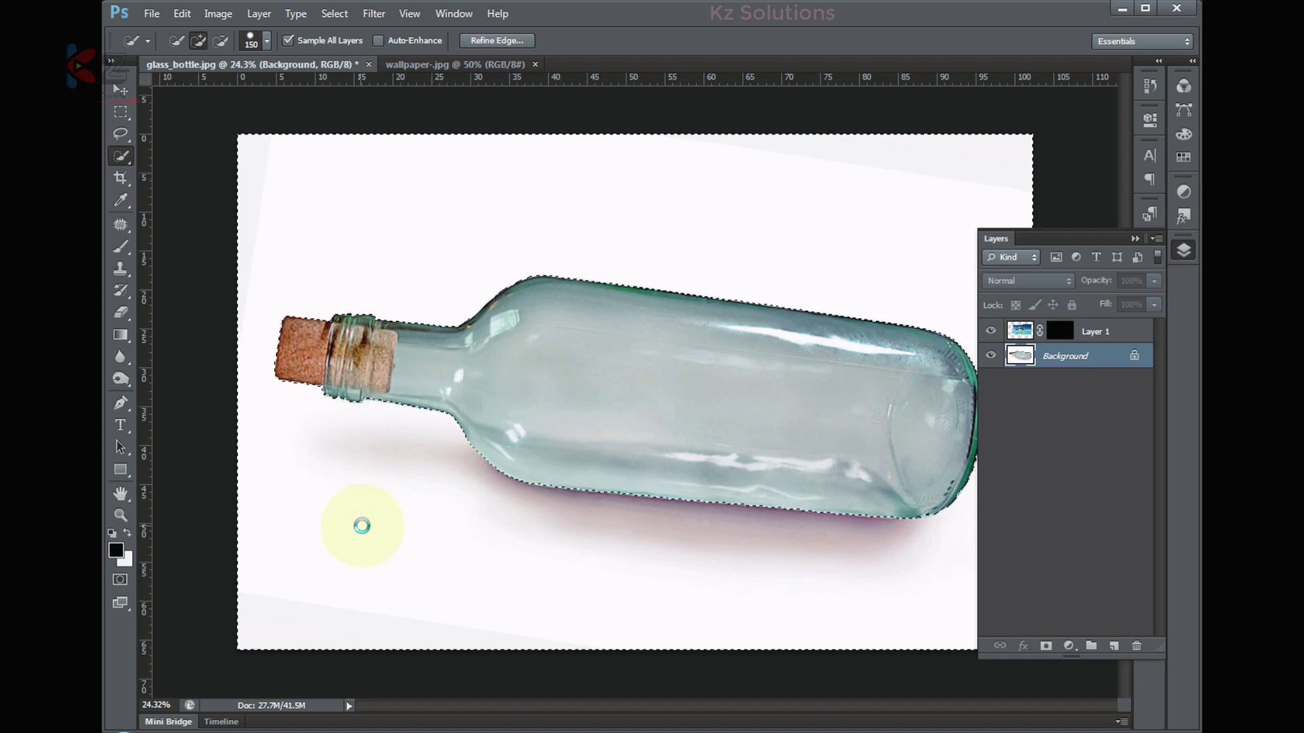
pyautogui.click(1183, 250)
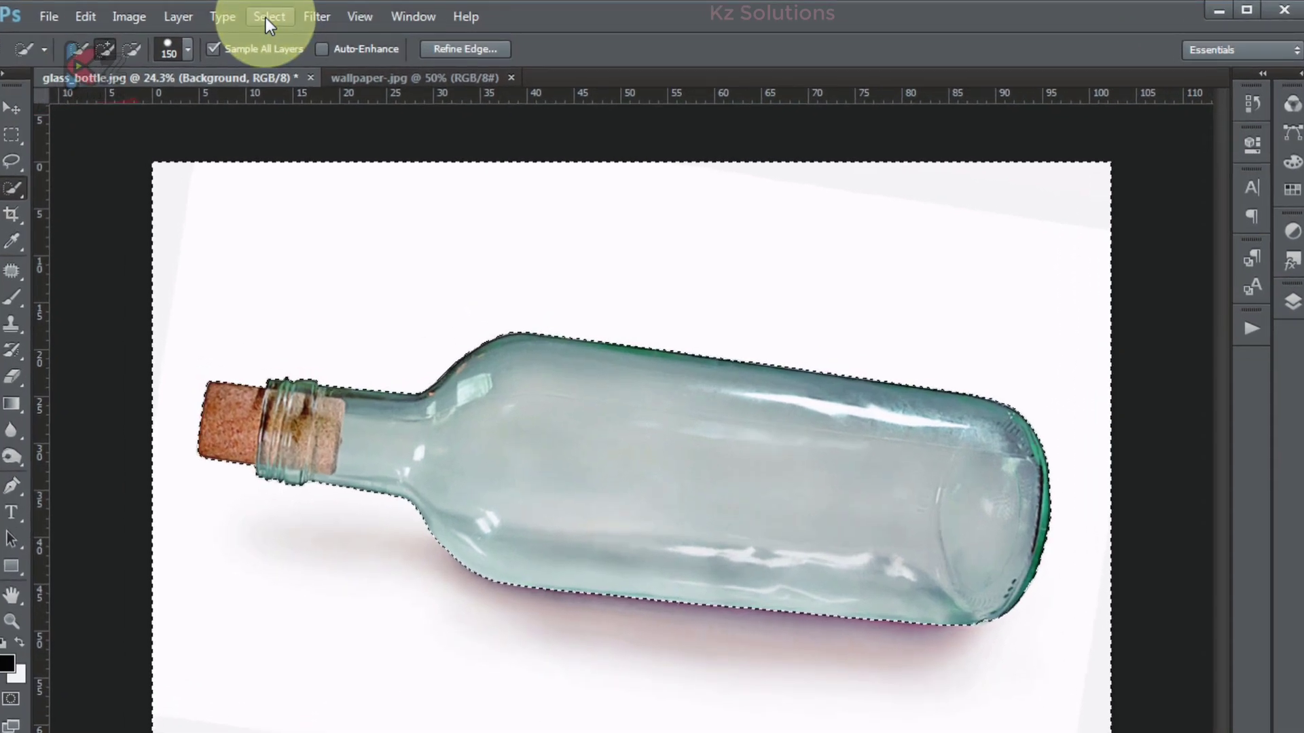
pyautogui.click(266, 18)
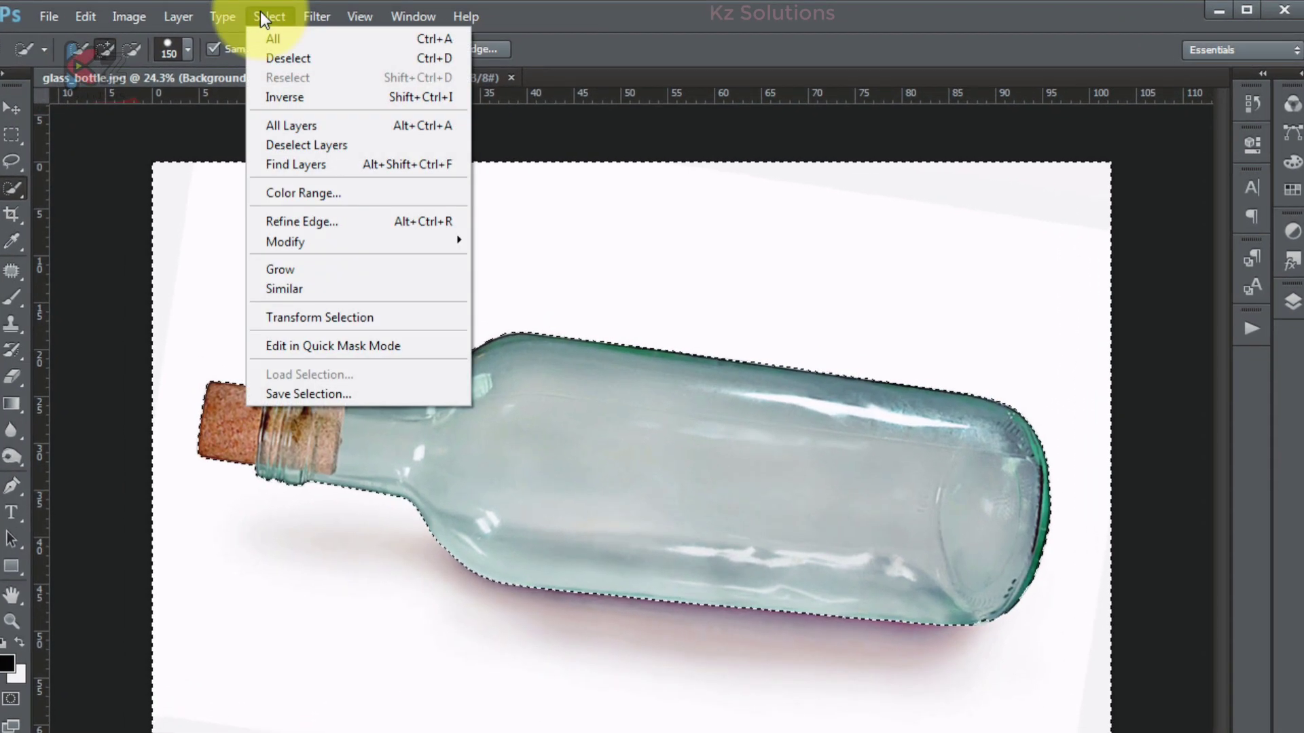
pyautogui.click(291, 102)
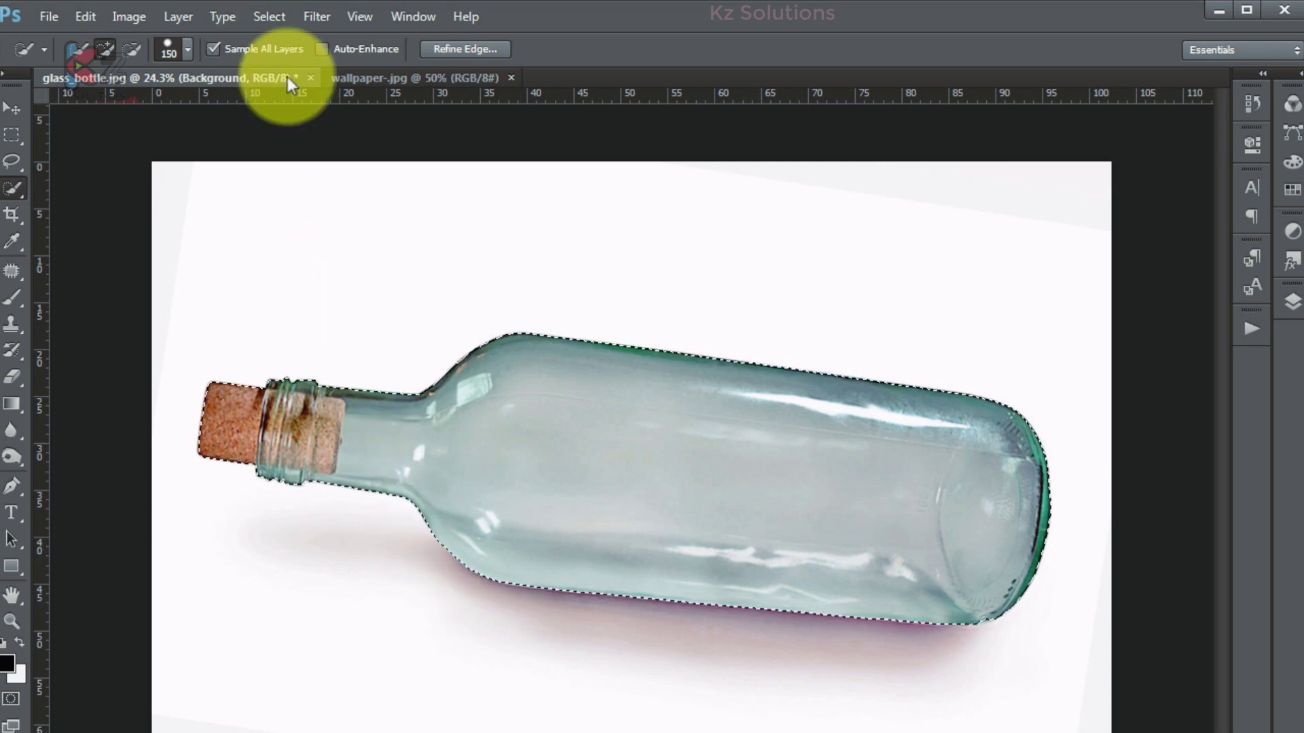
pyautogui.click(269, 15)
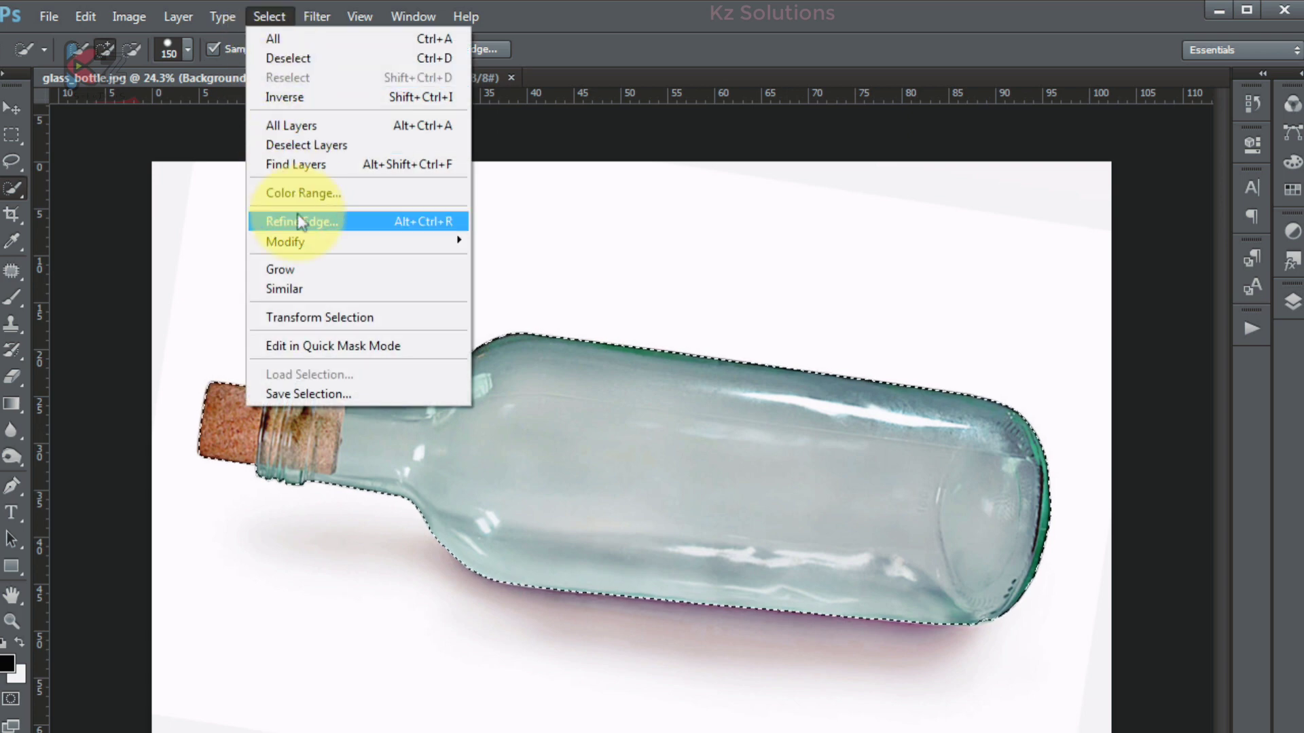
# Contract the bottle selection by 15 pixels.
pyautogui.moveTo(285, 242)
pyautogui.click(523, 302)
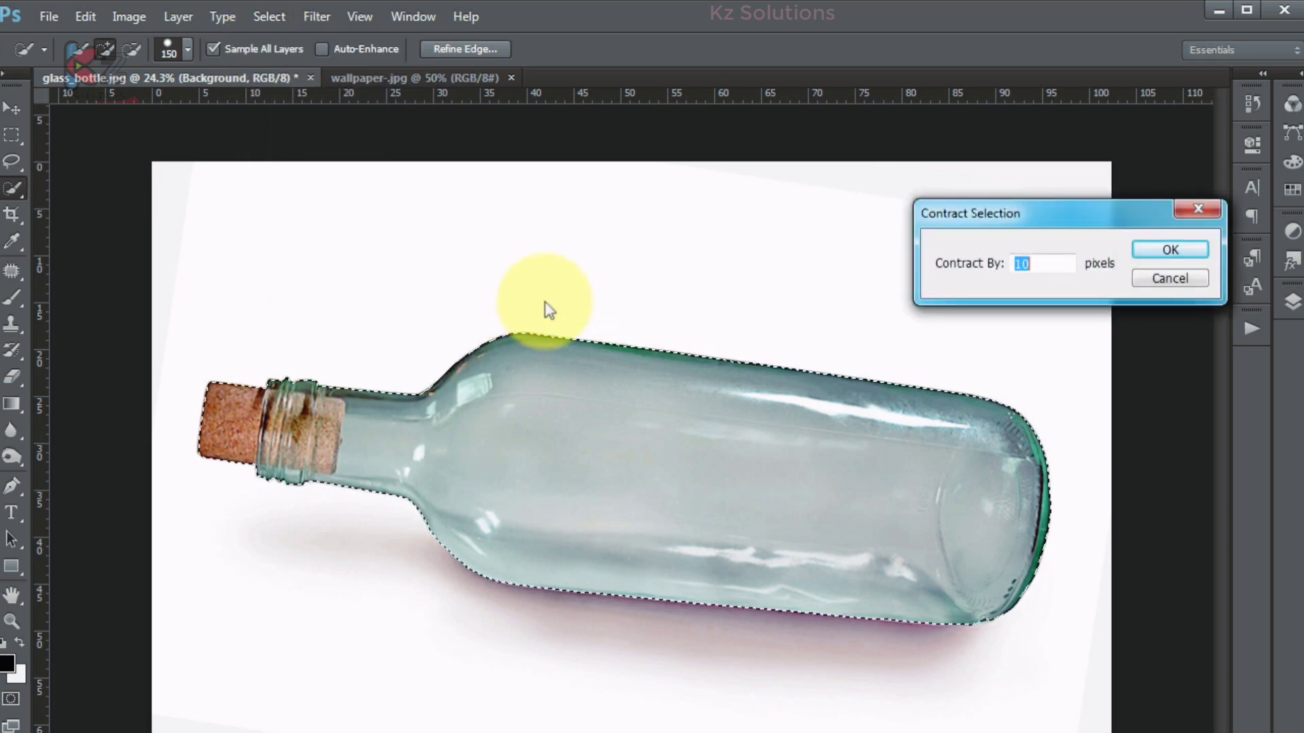
pyautogui.write('15')
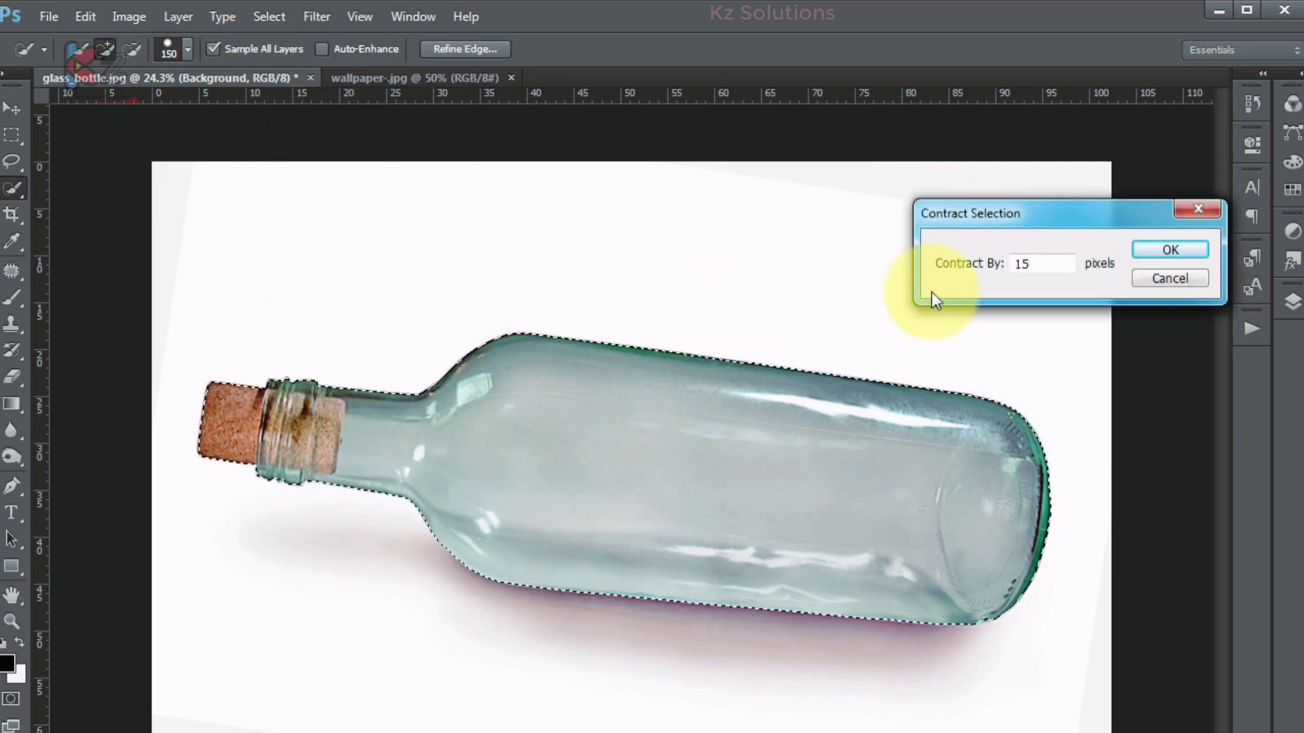
pyautogui.click(1167, 252)
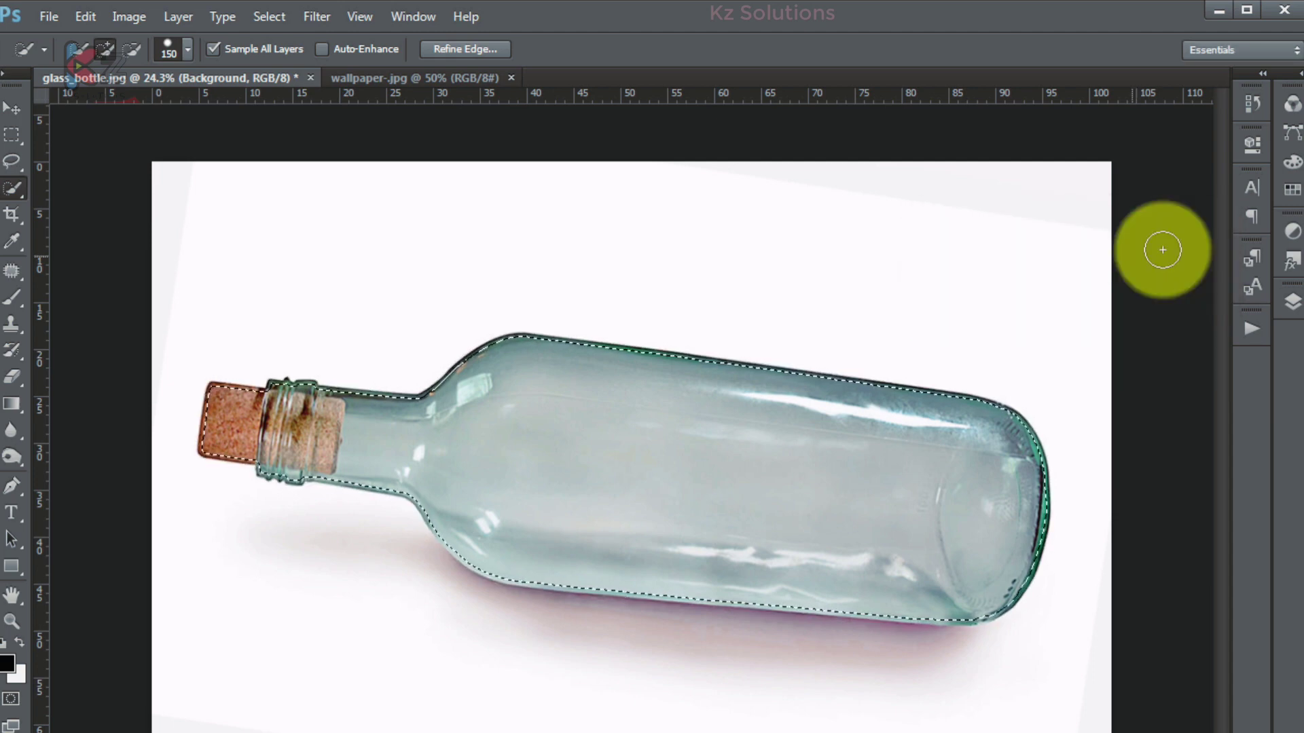
# Feather the selection with a 25-pixel radius.
pyautogui.click(262, 17)
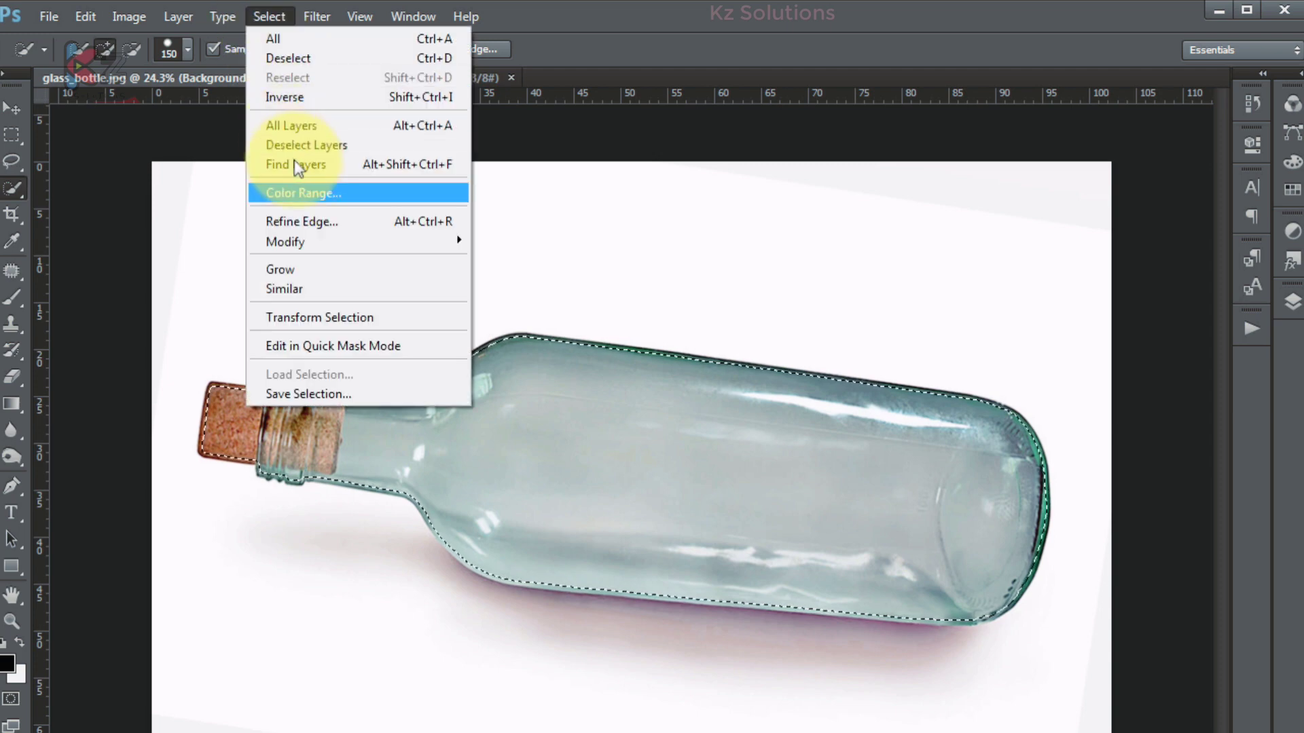
pyautogui.moveTo(285, 242)
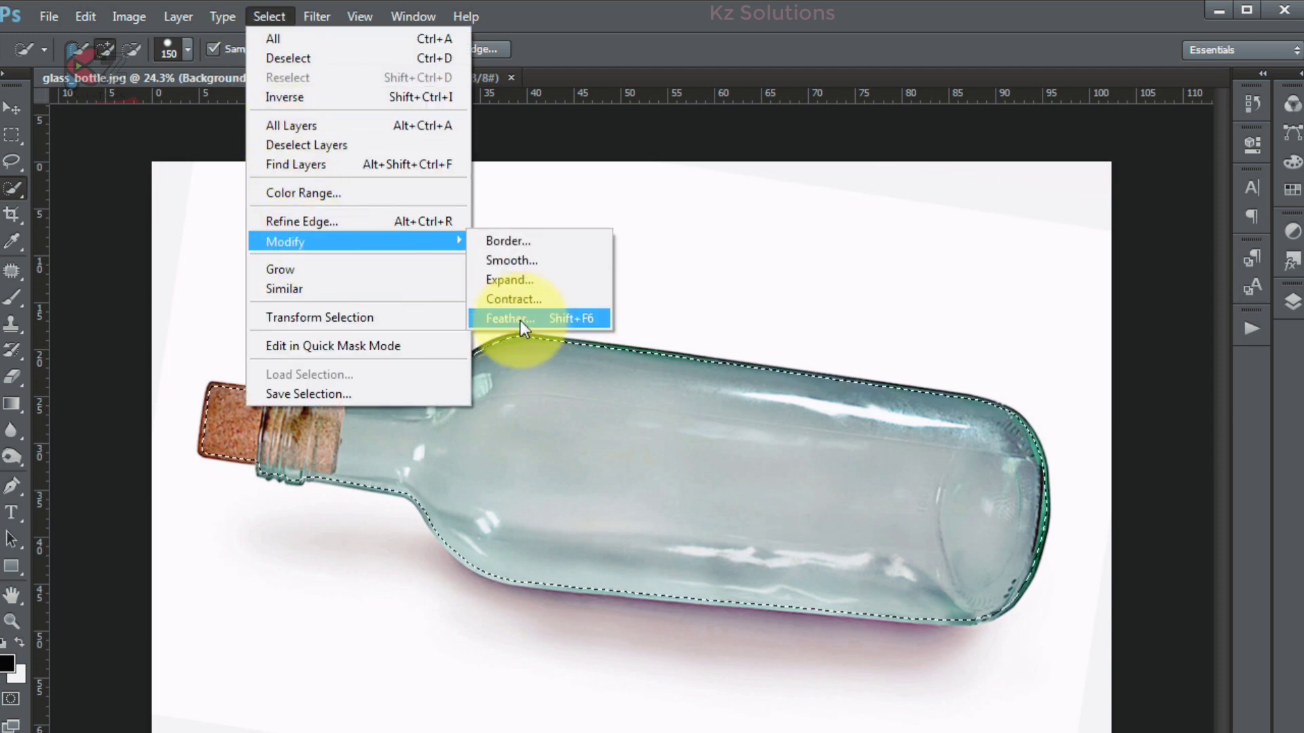
pyautogui.click(520, 320)
pyautogui.write('25')
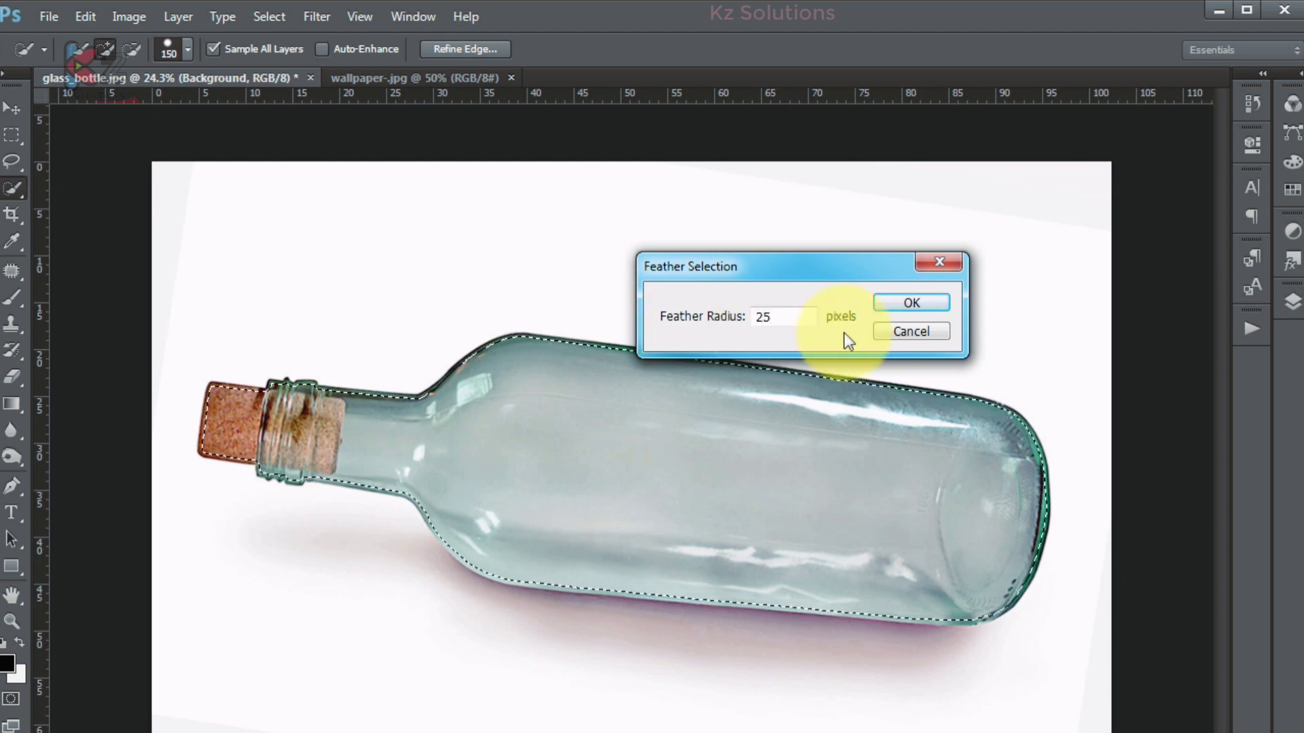
pyautogui.click(892, 307)
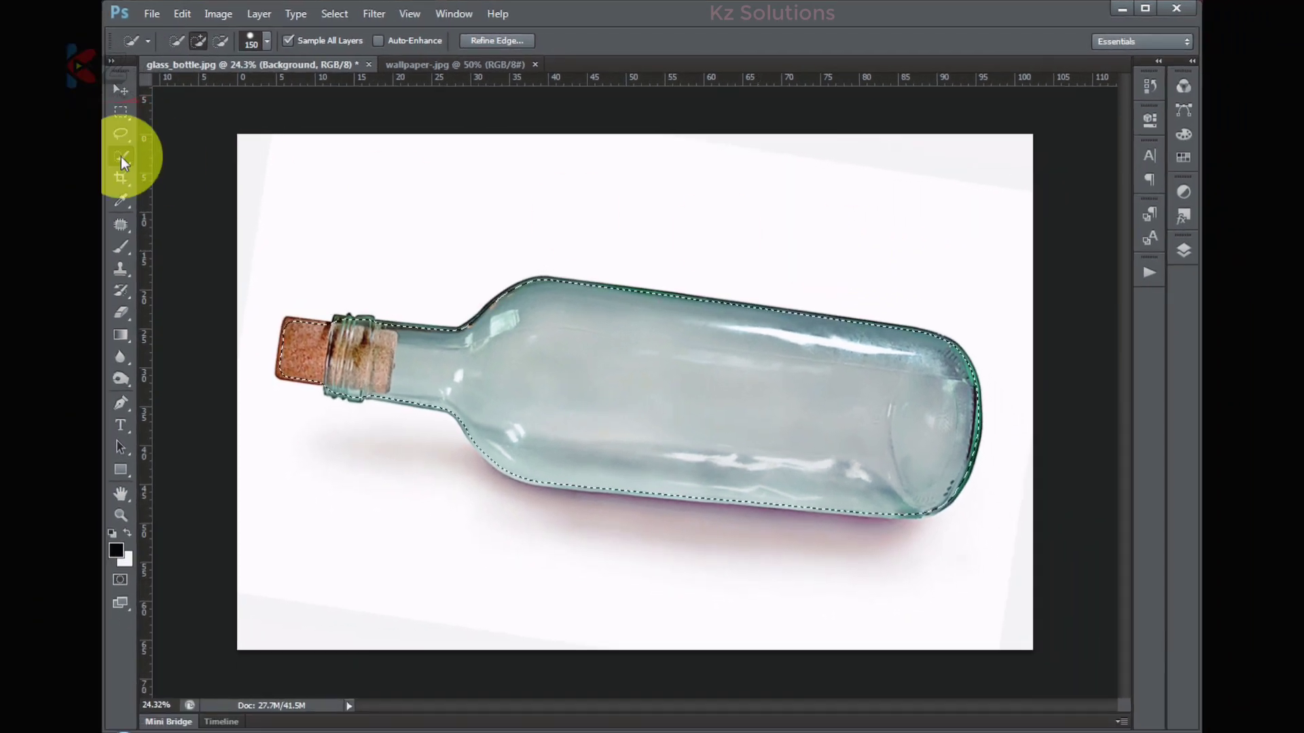
# Target Layer 1's layer mask for editing.
pyautogui.click(1183, 252)
pyautogui.click(1061, 331)
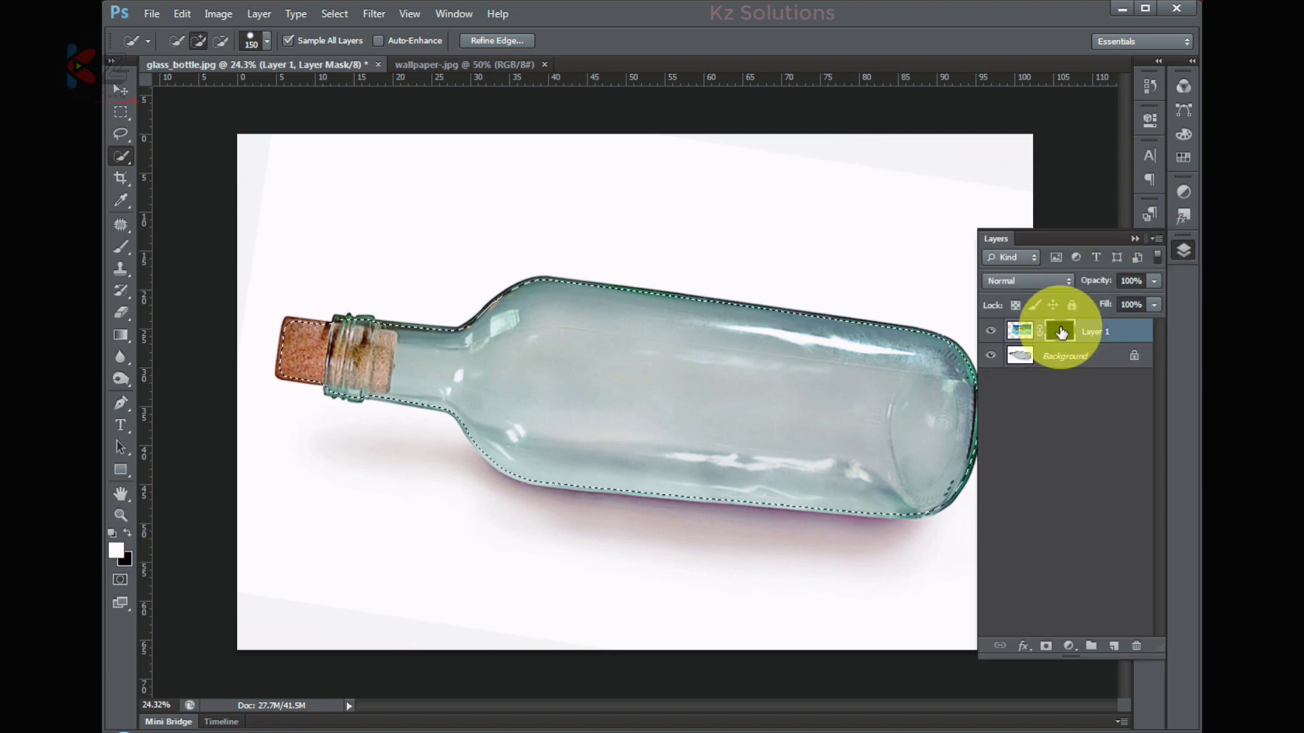
pyautogui.click(1182, 254)
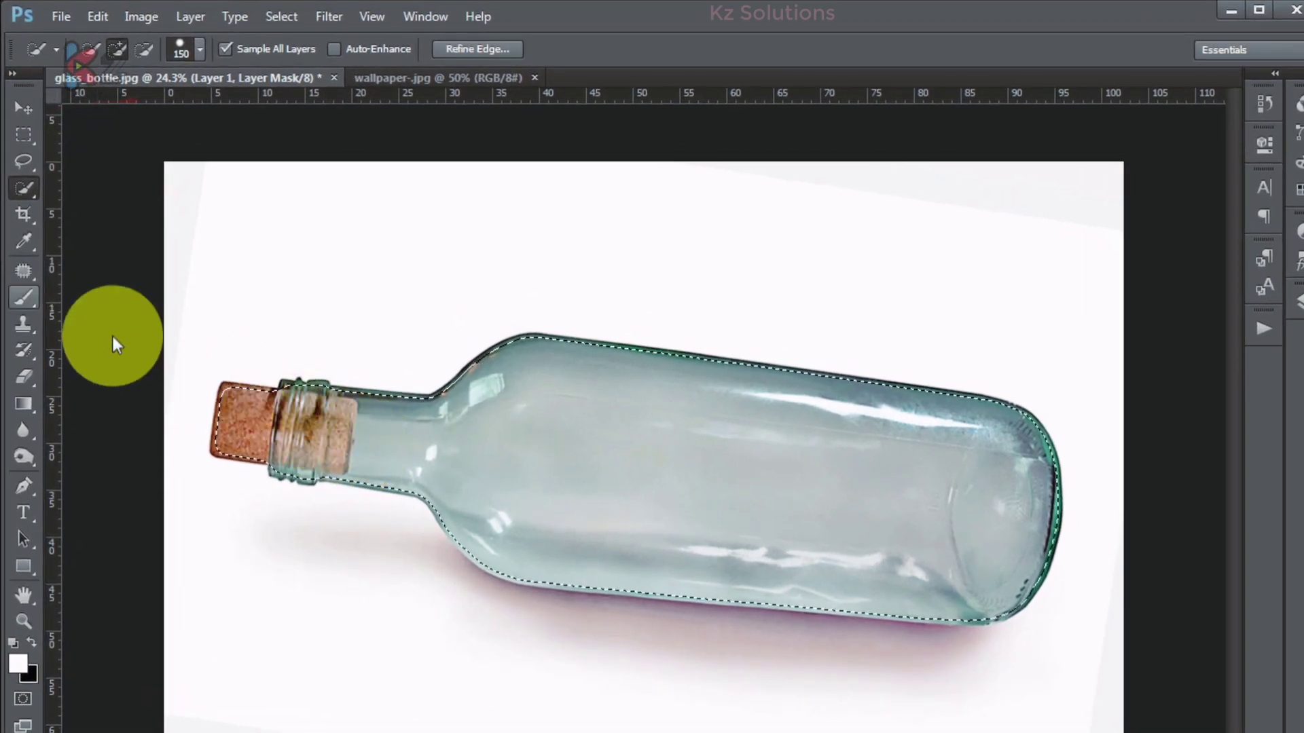
# Set up a 0%-hardness soft brush at 28% opacity, sized to about 200 px.
pyautogui.click(22, 299)
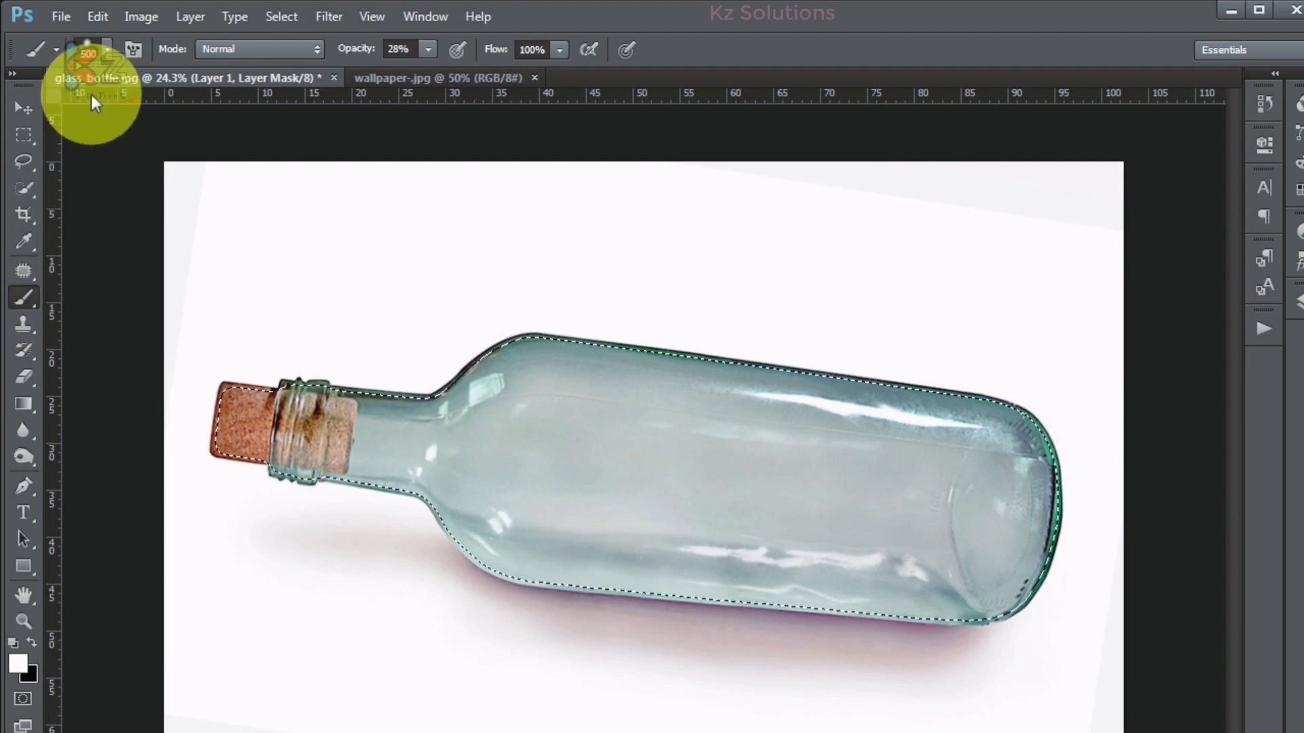
pyautogui.click(107, 53)
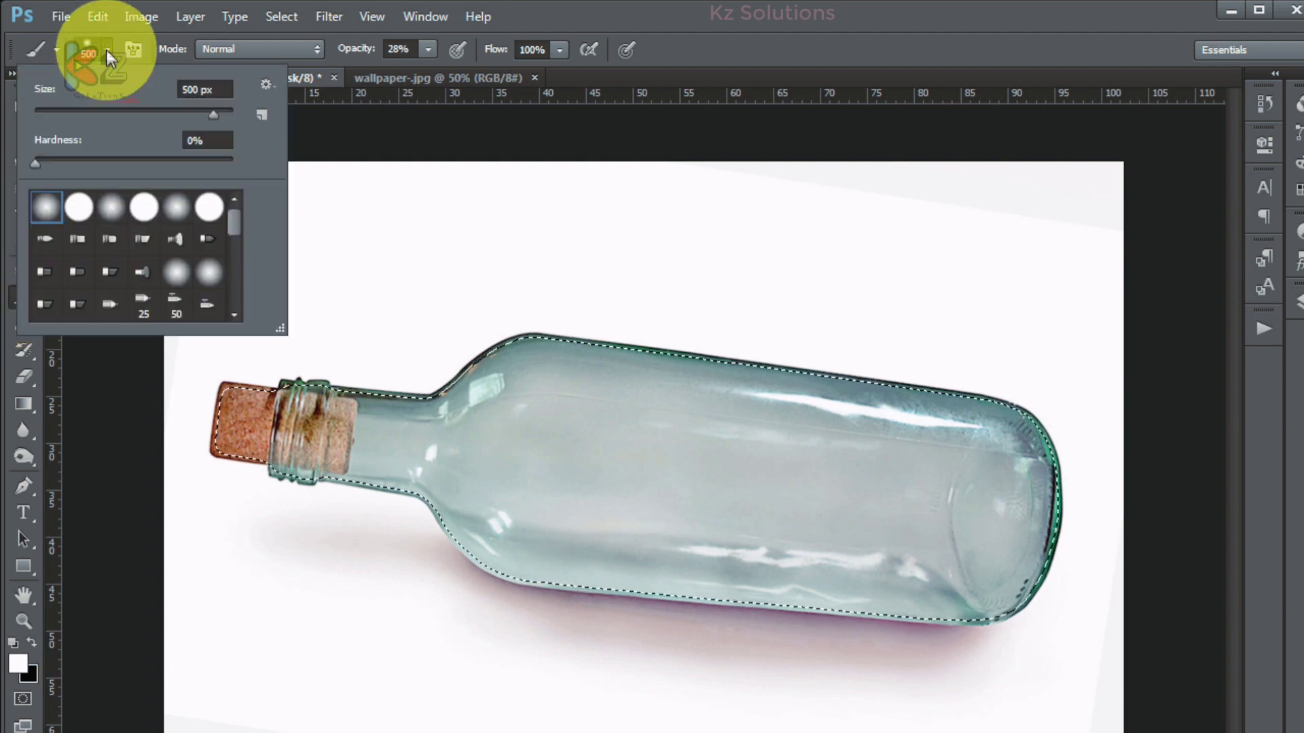
pyautogui.click(33, 161)
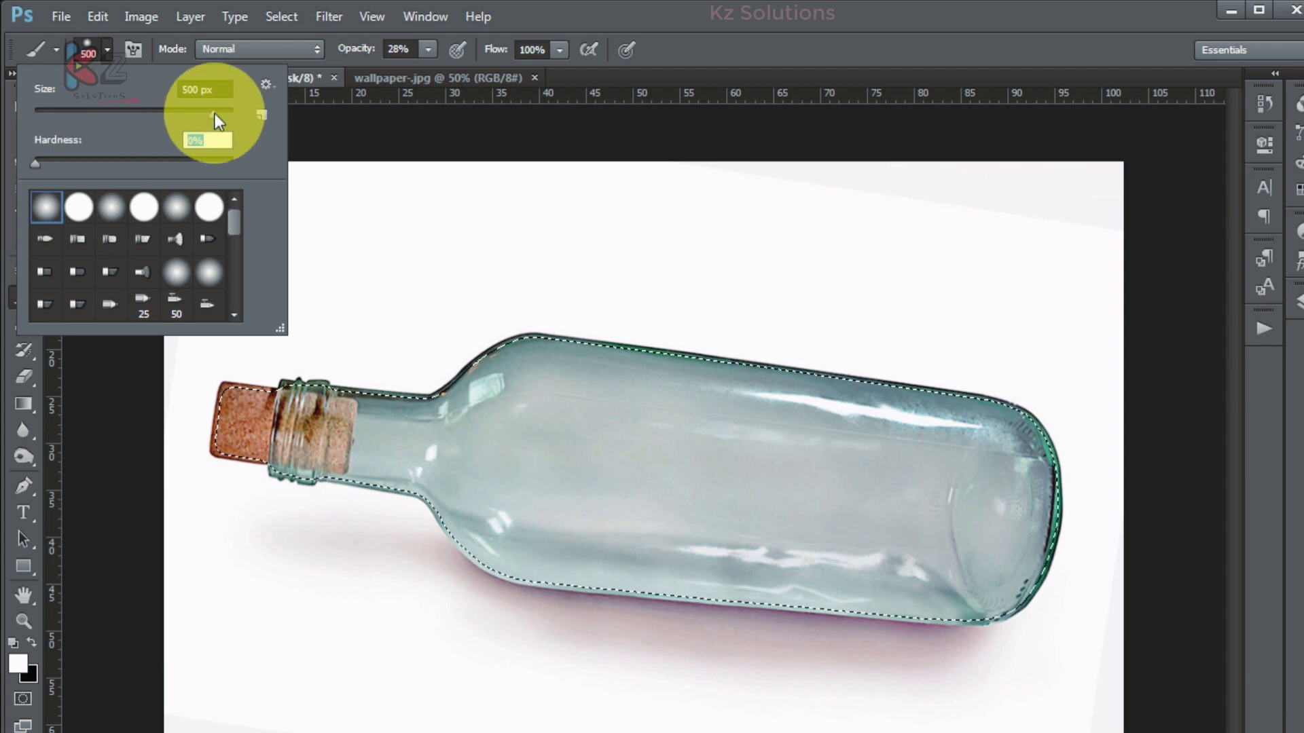
pyautogui.moveTo(214, 112); pyautogui.dragTo(152, 126)
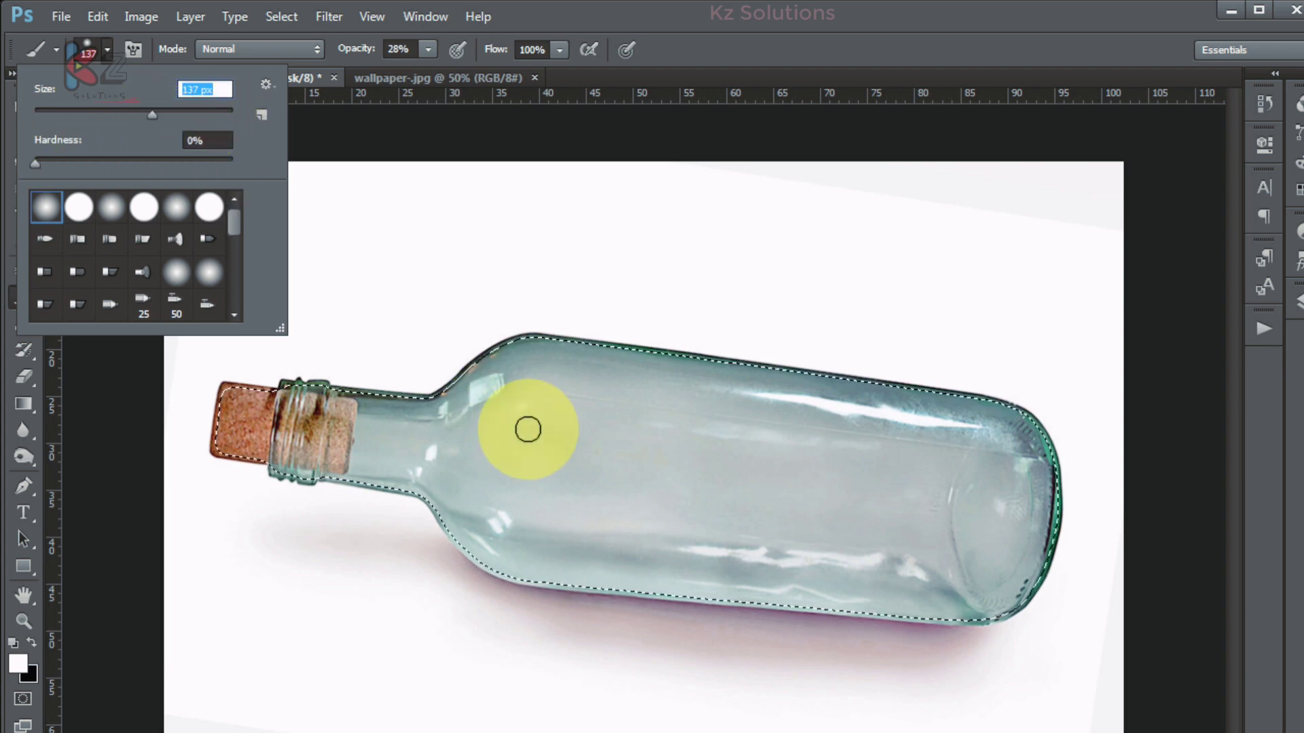
pyautogui.click(251, 96)
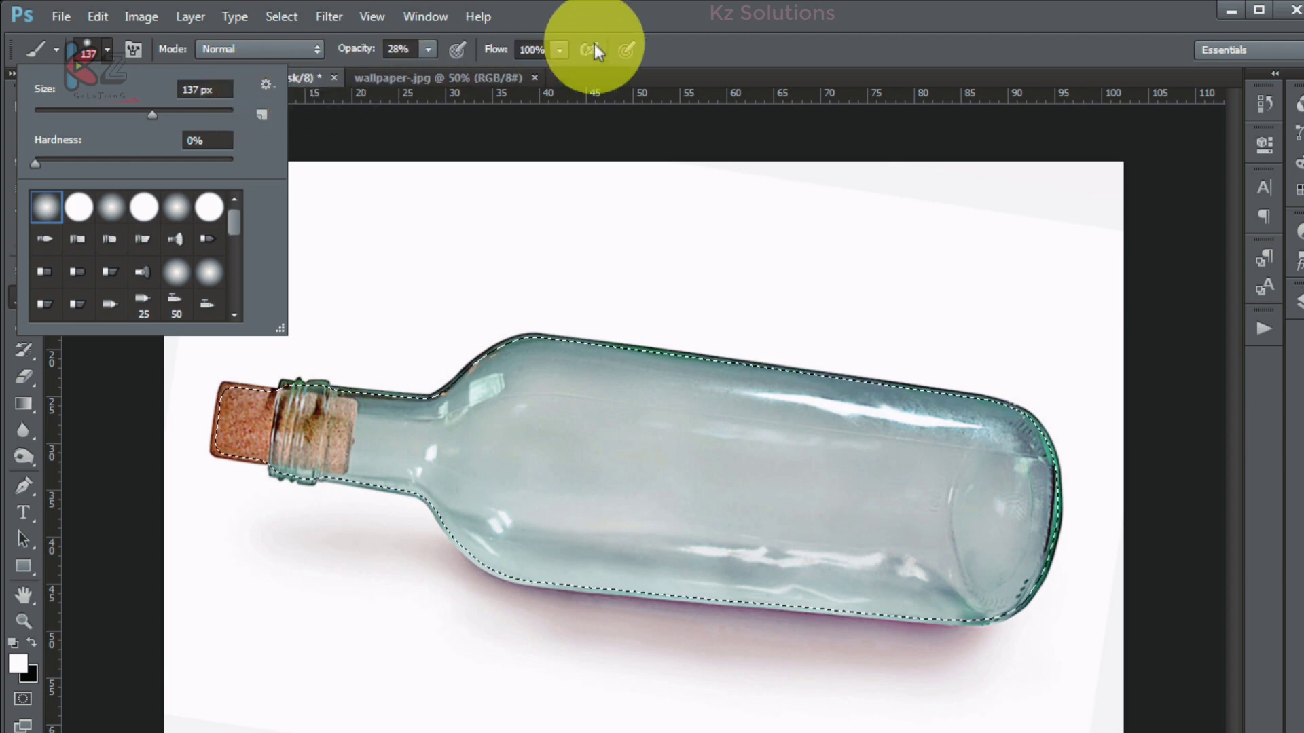
pyautogui.click(690, 29)
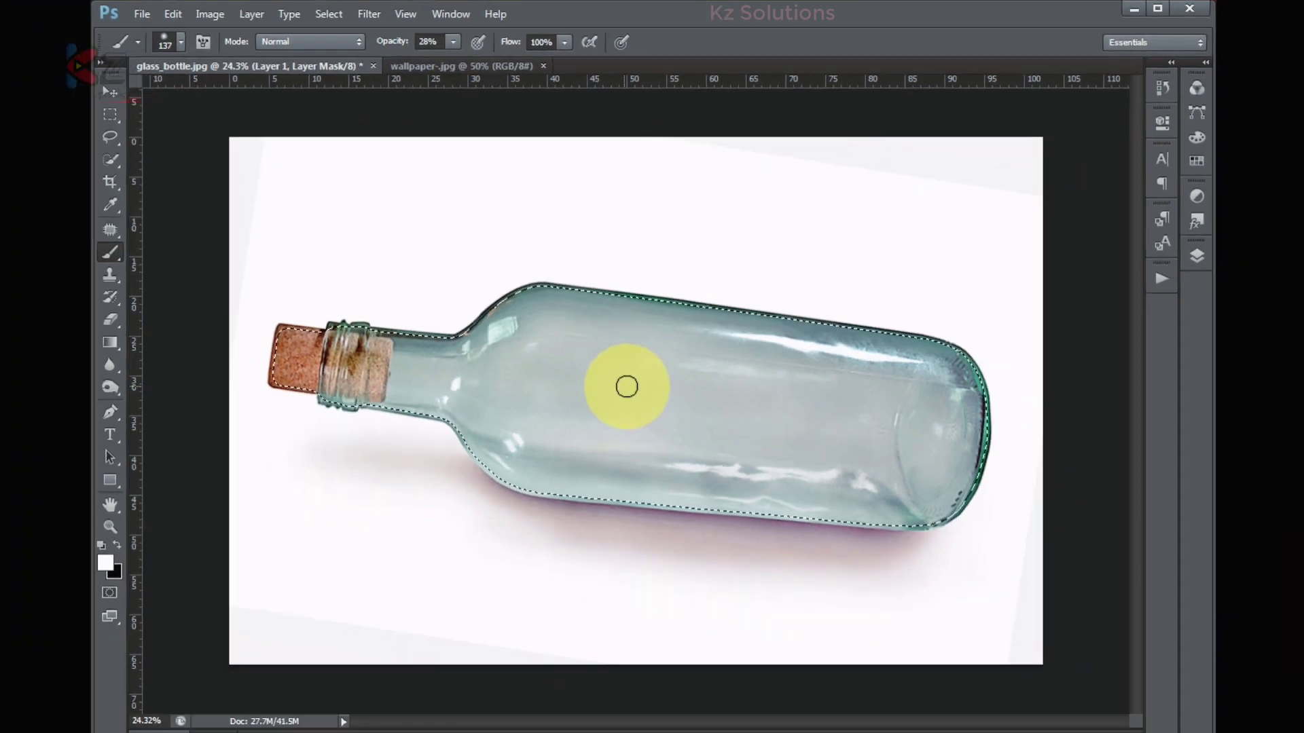
pyautogui.press(']')
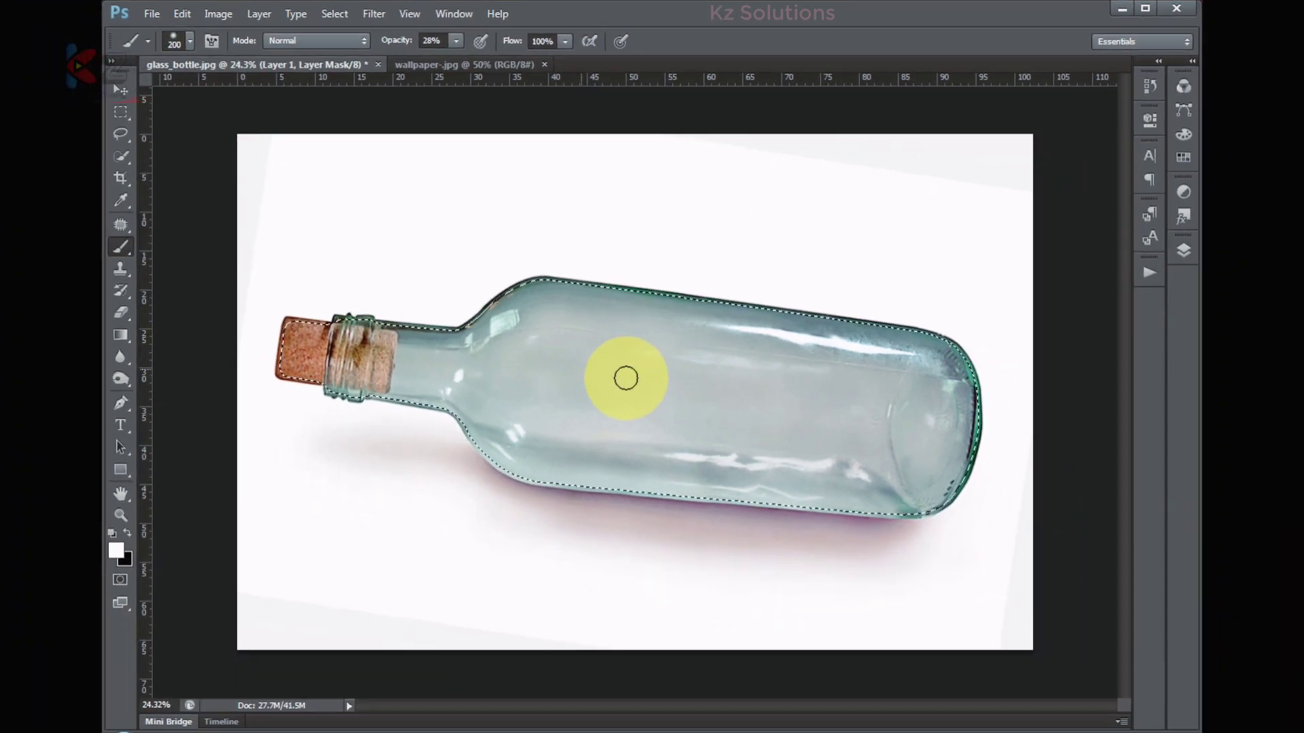
# Paint white on the mask with a 400 px, 45% brush to reveal beach, water and palms.
pyautogui.press(']')
pyautogui.press(']')
pyautogui.press(']')
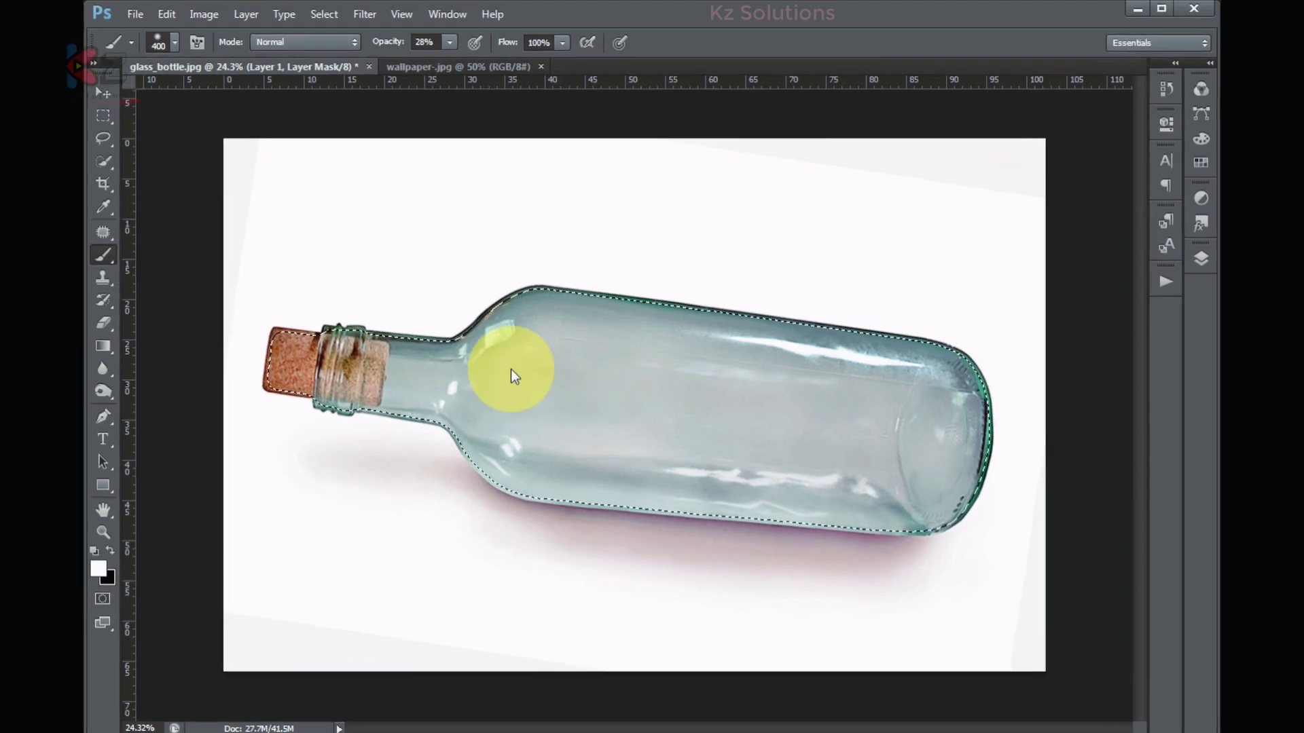
pyautogui.moveTo(389, 43); pyautogui.dragTo(401, 43)
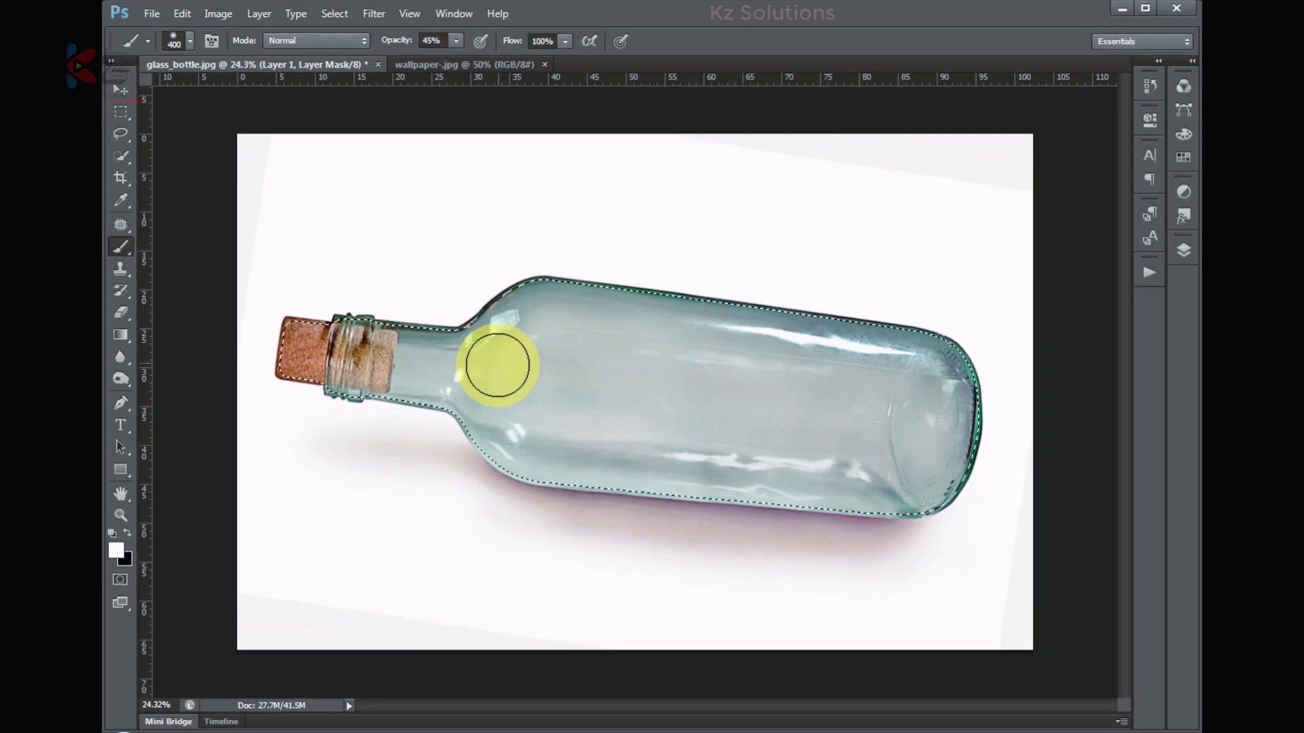
pyautogui.moveTo(510, 367)
pyautogui.mouseDown()
pyautogui.moveTo(684, 378)
pyautogui.moveTo(873, 414)
pyautogui.moveTo(713, 422)
pyautogui.moveTo(515, 399)
pyautogui.moveTo(527, 434)
pyautogui.moveTo(666, 450)
pyautogui.mouseUp()
pyautogui.moveTo(757, 454)
pyautogui.mouseDown()
pyautogui.moveTo(826, 462)
pyautogui.moveTo(918, 386)
pyautogui.mouseUp()
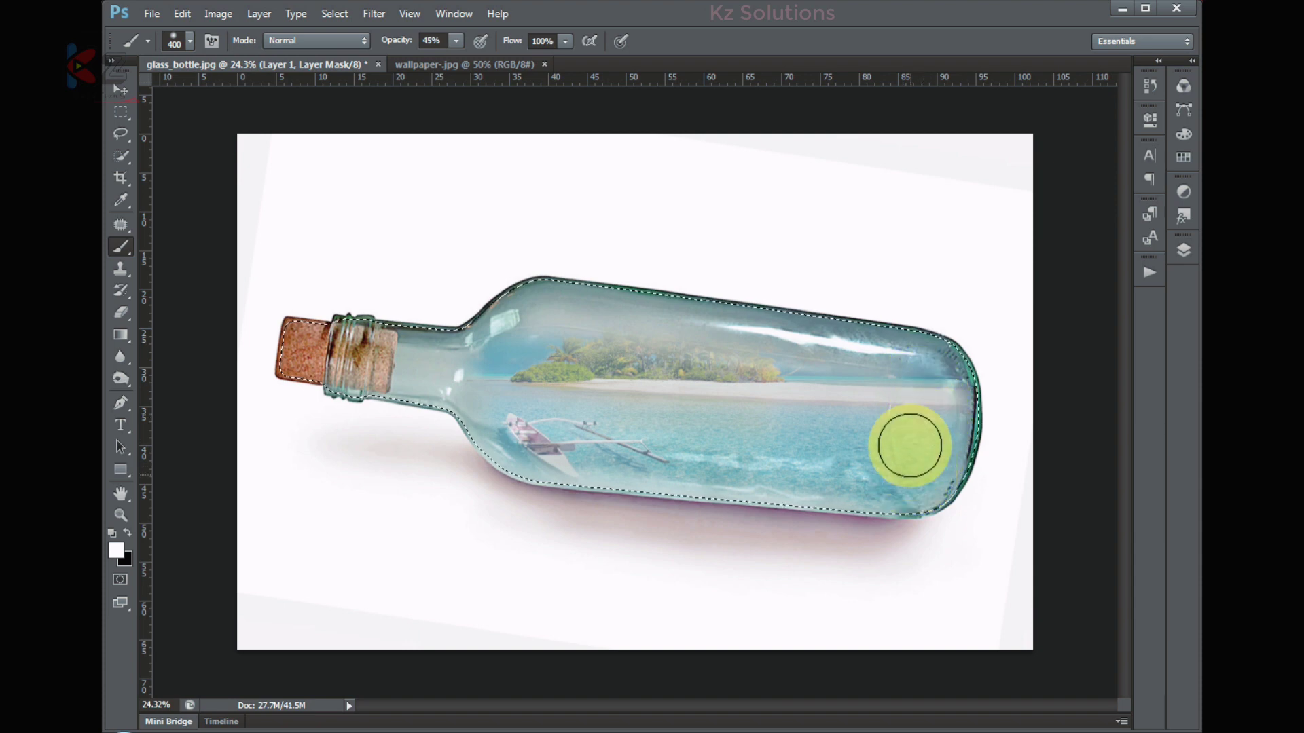
pyautogui.moveTo(910, 446)
pyautogui.mouseDown()
pyautogui.moveTo(605, 326)
pyautogui.moveTo(542, 320)
pyautogui.moveTo(499, 366)
pyautogui.moveTo(757, 466)
pyautogui.moveTo(596, 329)
pyautogui.moveTo(524, 370)
pyautogui.moveTo(558, 378)
pyautogui.moveTo(416, 364)
pyautogui.moveTo(745, 396)
pyautogui.moveTo(832, 352)
pyautogui.moveTo(511, 333)
pyautogui.moveTo(489, 369)
pyautogui.moveTo(698, 454)
pyautogui.moveTo(646, 454)
pyautogui.moveTo(918, 381)
pyautogui.moveTo(934, 440)
pyautogui.moveTo(614, 455)
pyautogui.moveTo(614, 355)
pyautogui.moveTo(742, 394)
pyautogui.moveTo(719, 344)
pyautogui.moveTo(893, 373)
pyautogui.moveTo(651, 453)
pyautogui.moveTo(879, 475)
pyautogui.moveTo(847, 360)
pyautogui.moveTo(887, 364)
pyautogui.moveTo(513, 349)
pyautogui.moveTo(675, 367)
pyautogui.moveTo(776, 442)
pyautogui.moveTo(616, 445)
pyautogui.moveTo(501, 361)
pyautogui.moveTo(424, 370)
pyautogui.moveTo(624, 398)
pyautogui.moveTo(762, 349)
pyautogui.moveTo(809, 349)
pyautogui.mouseUp()
pyautogui.press('[')
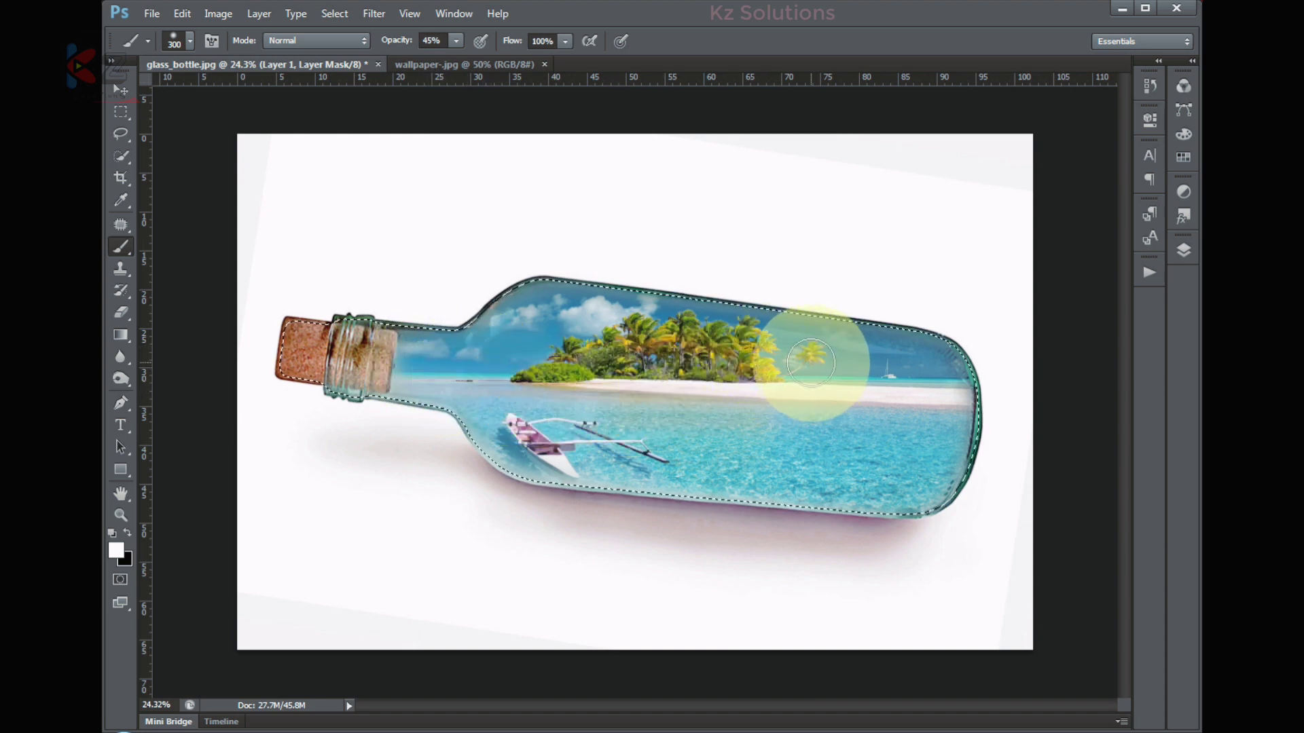
# Deselect the selection around the bottle.
pyautogui.click(1149, 272)
pyautogui.click(1183, 252)
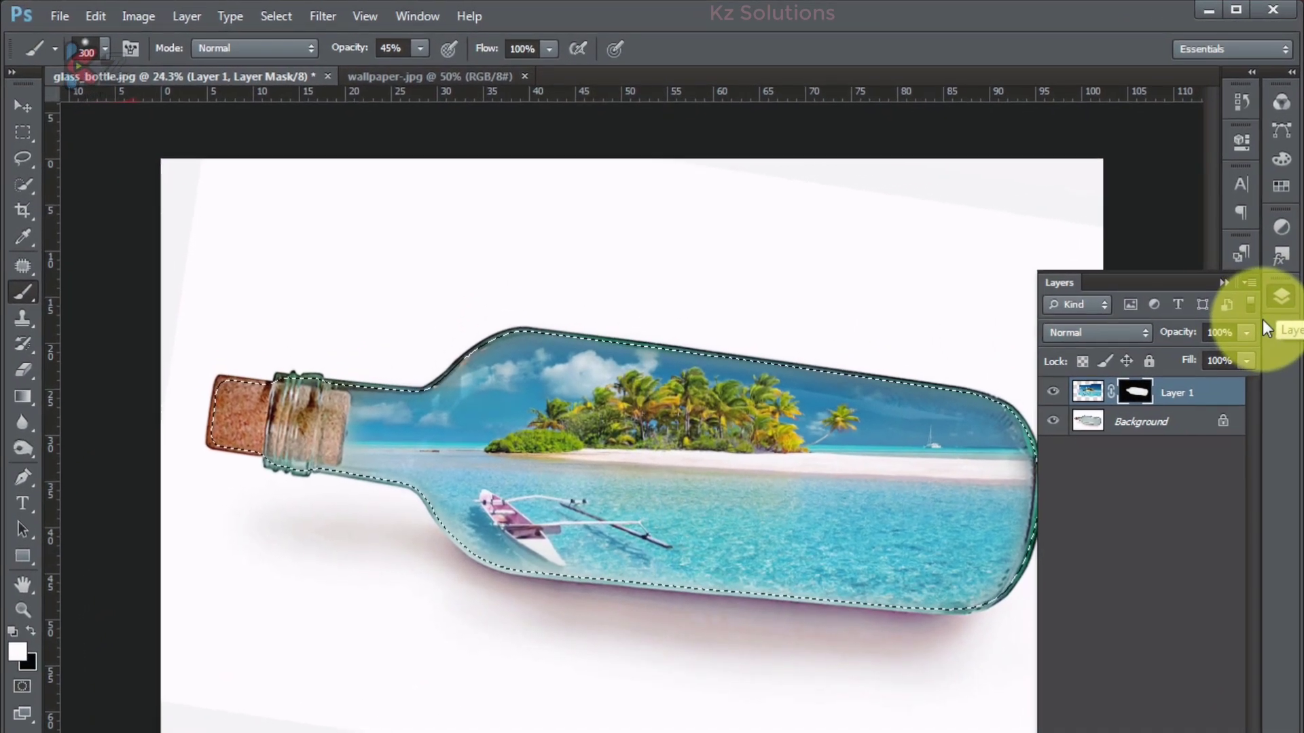
pyautogui.click(269, 16)
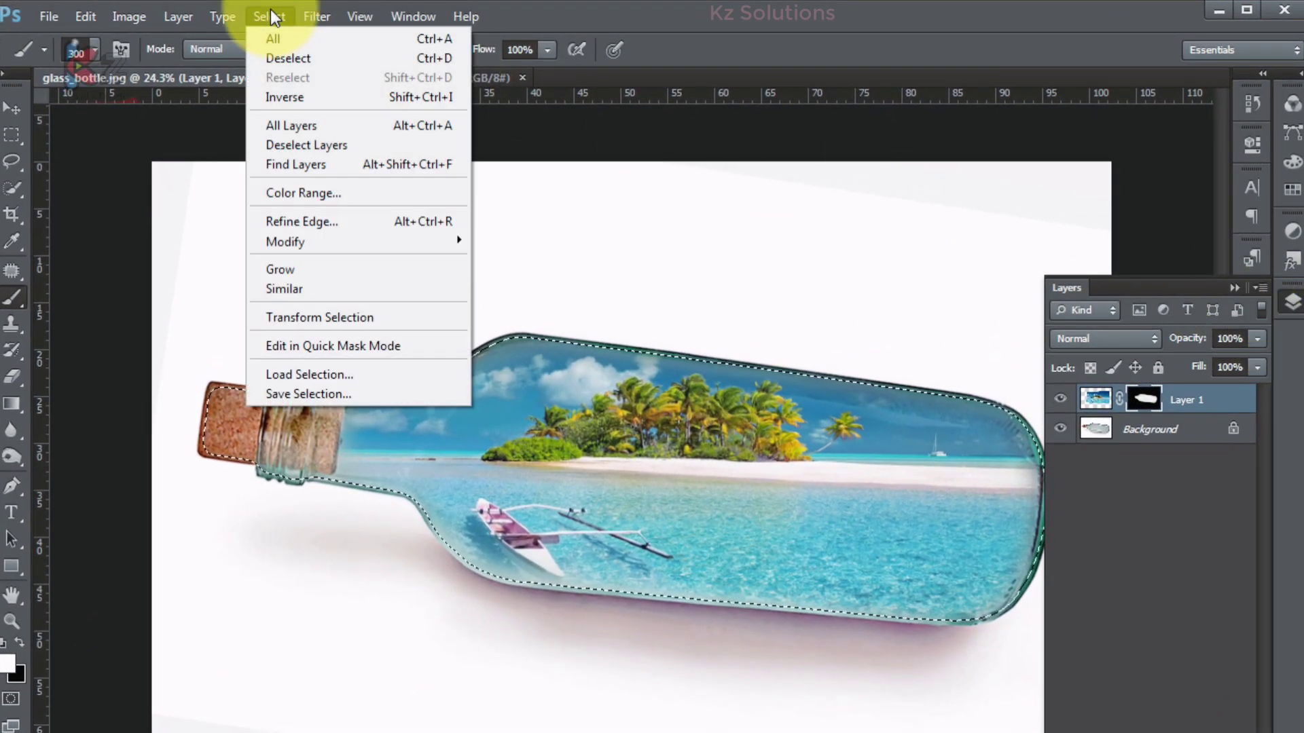
pyautogui.click(289, 58)
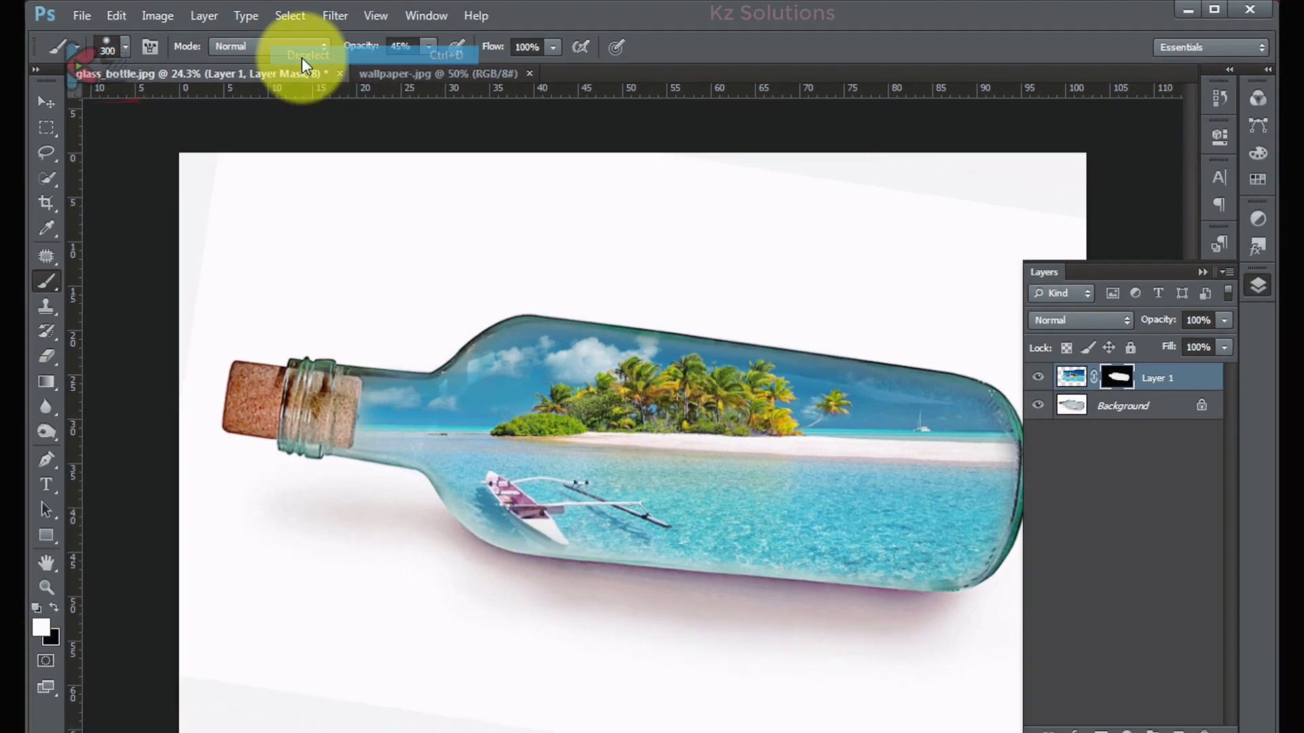
pyautogui.click(1186, 250)
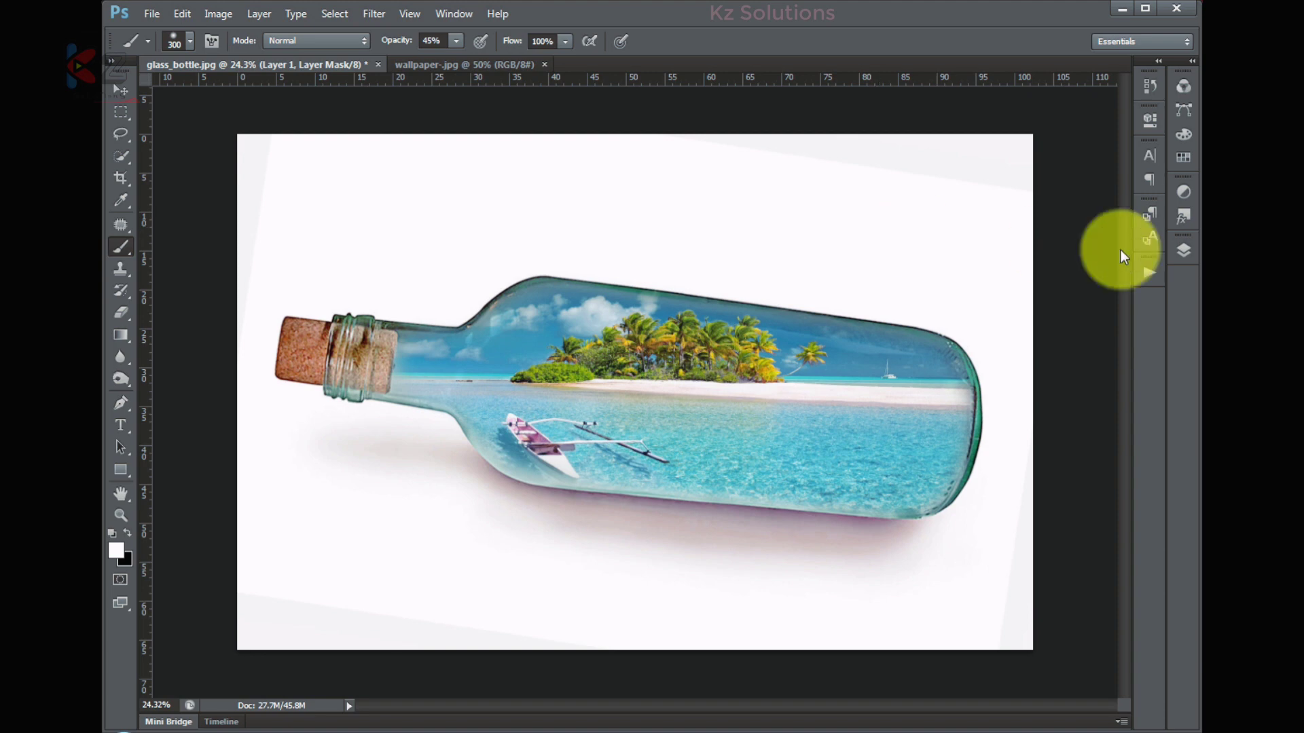
# Toggle Layer 1's visibility to compare the composite with the empty bottle.
pyautogui.click(1183, 252)
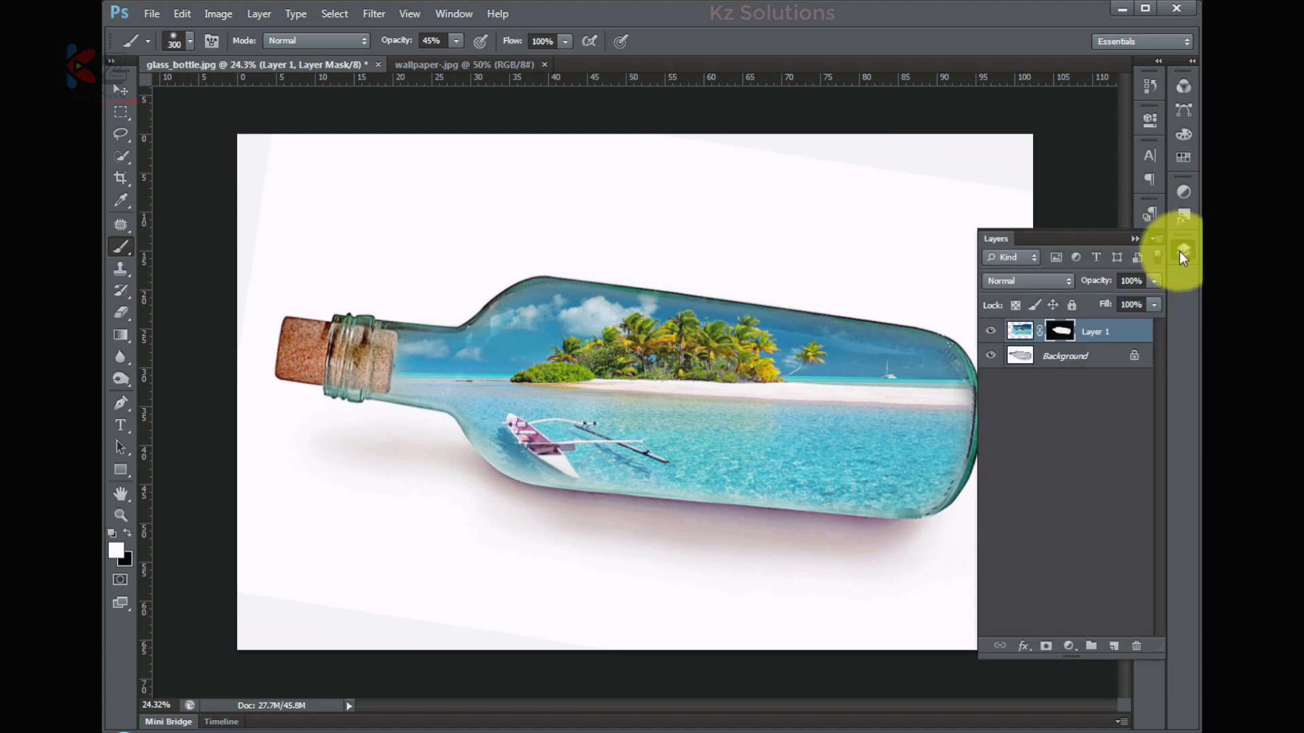
pyautogui.click(991, 332)
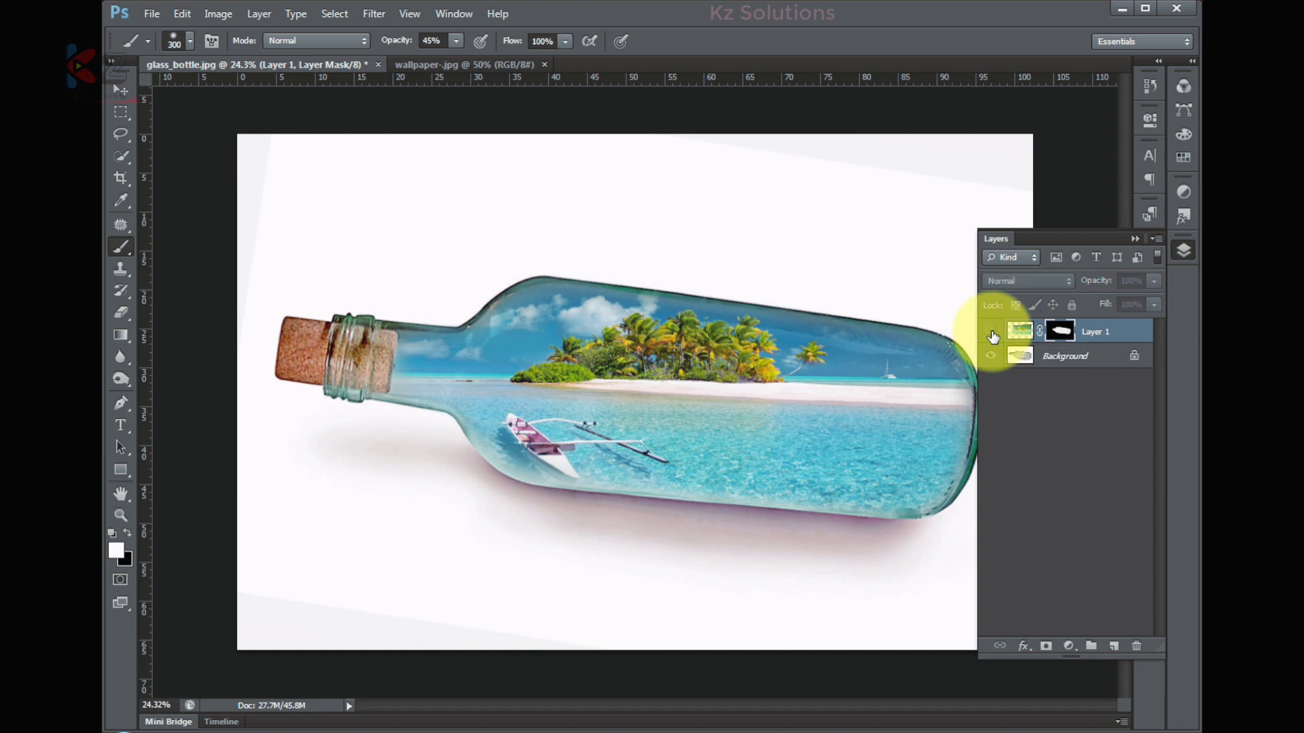
pyautogui.click(990, 332)
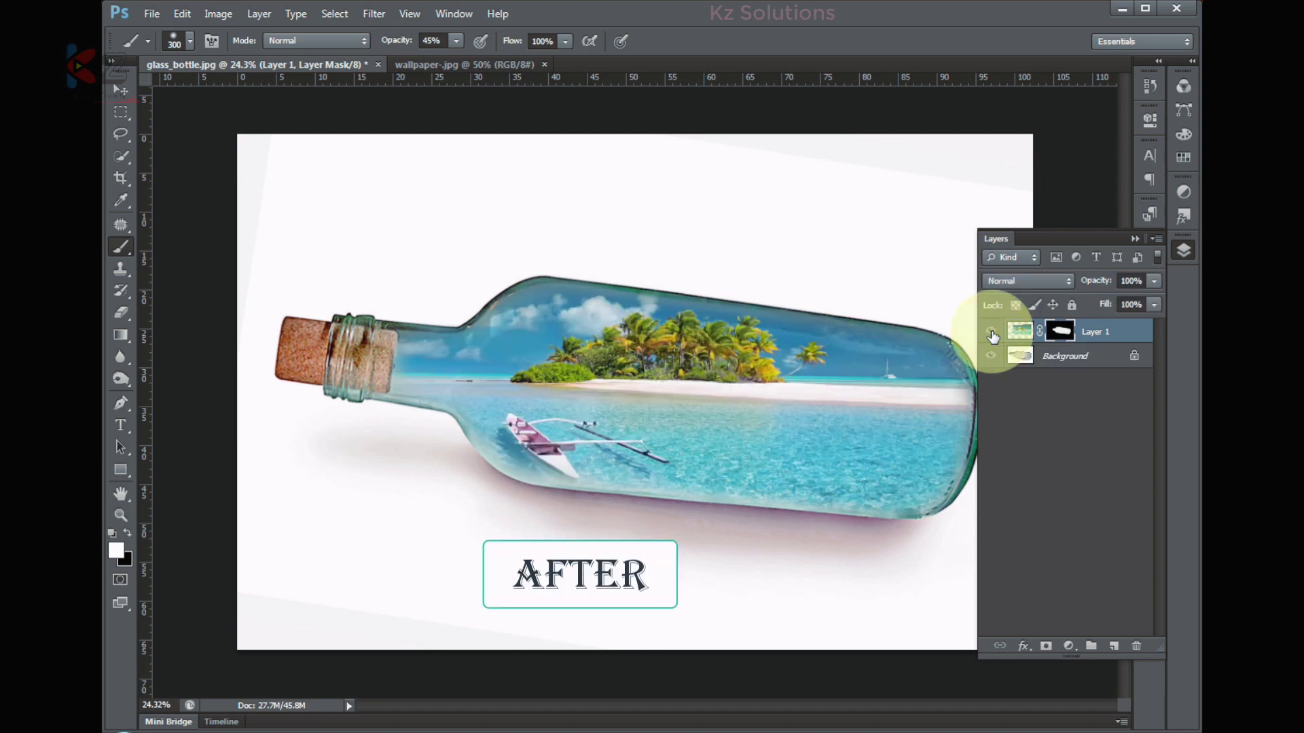
pyautogui.click(990, 332)
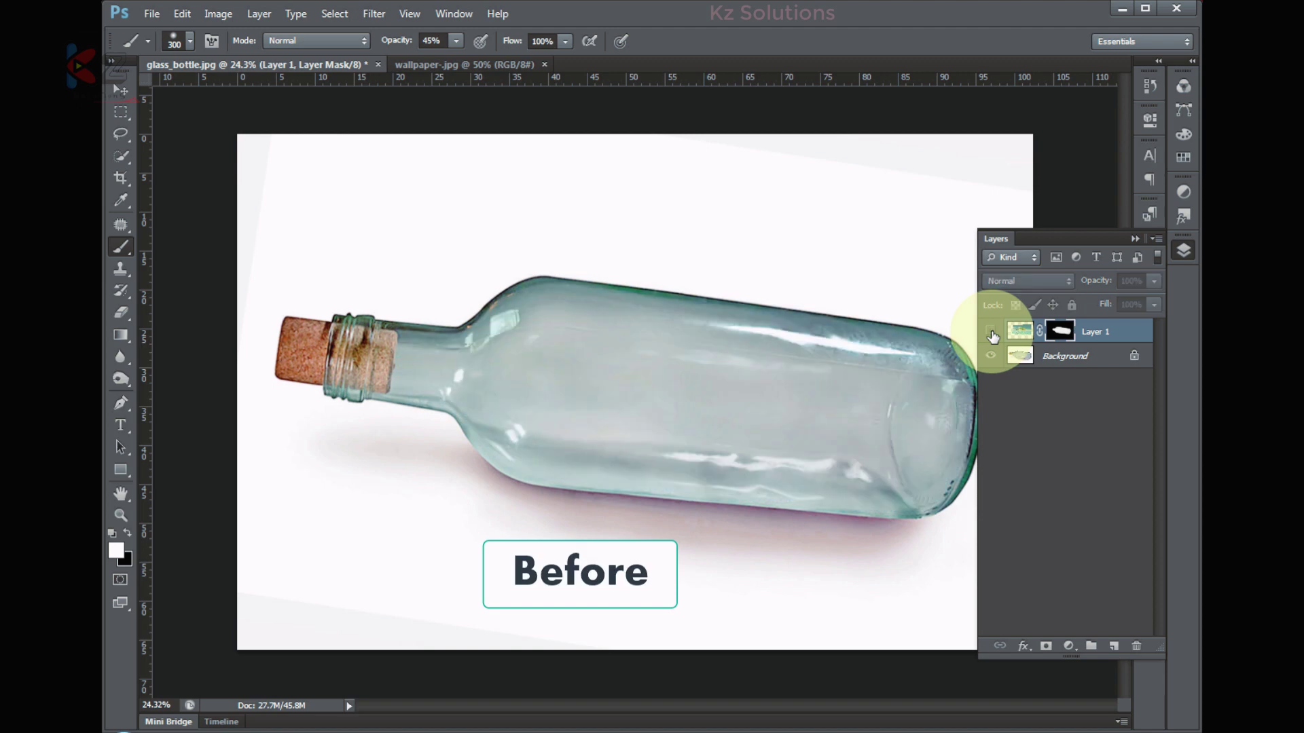
pyautogui.click(991, 332)
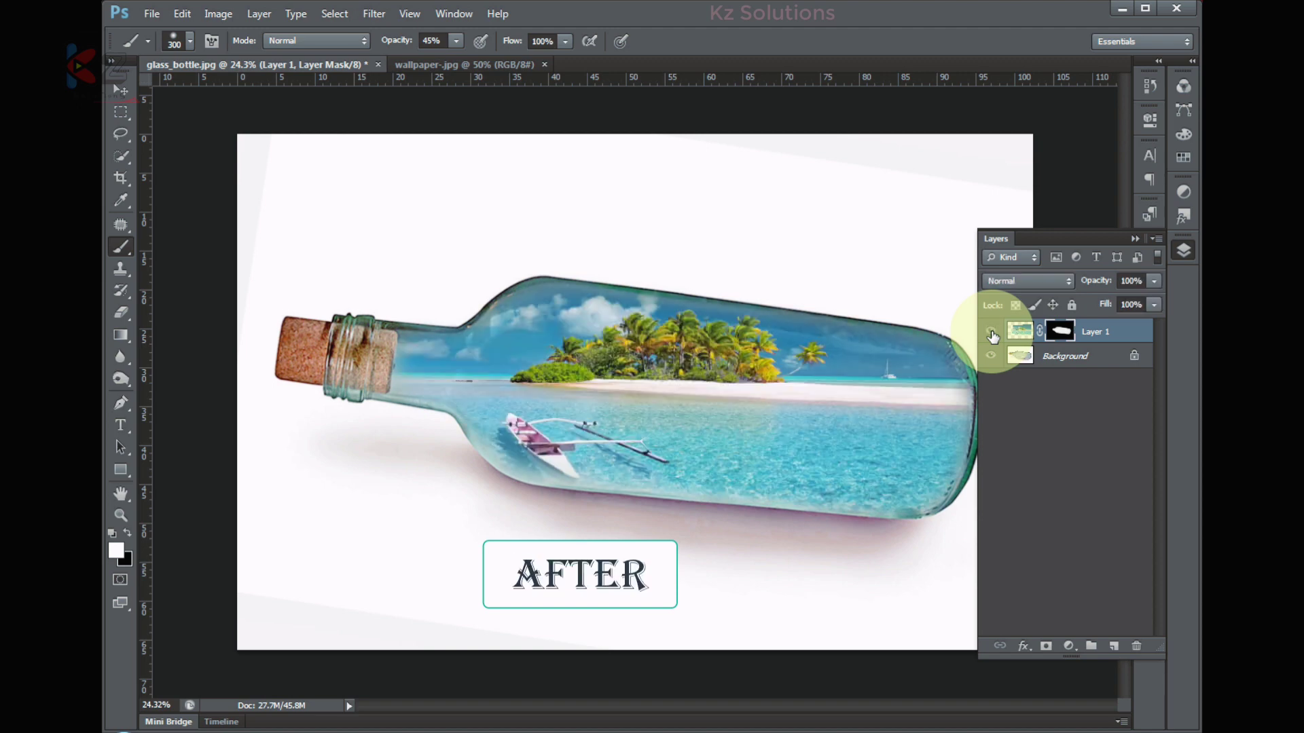
pyautogui.click(991, 332)
pyautogui.click(991, 332)
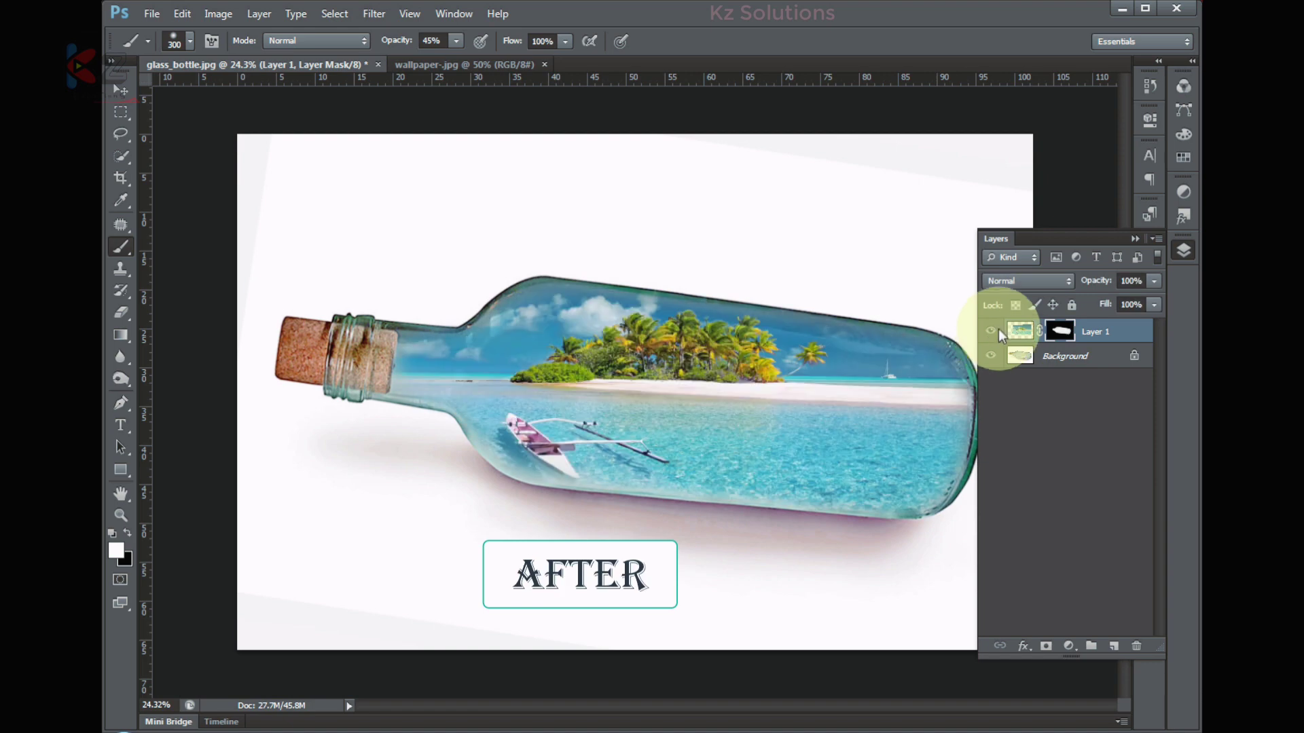
pyautogui.click(1177, 253)
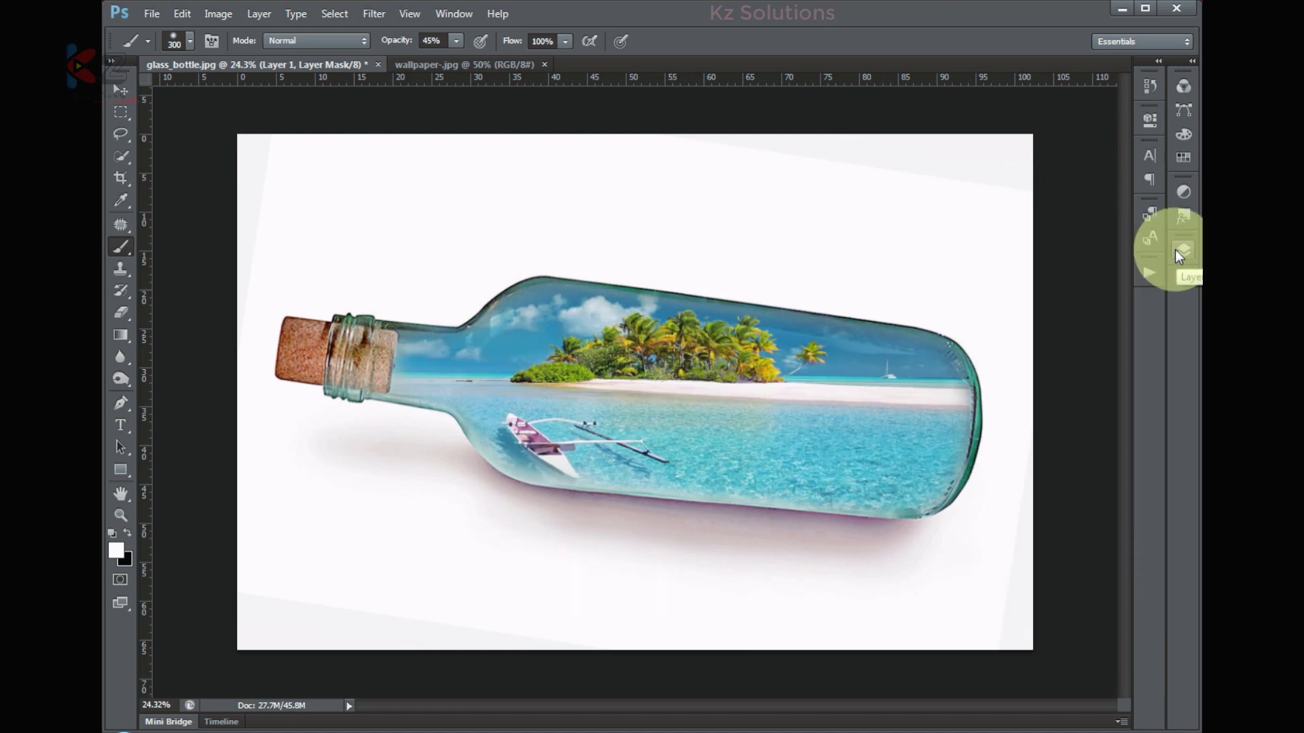